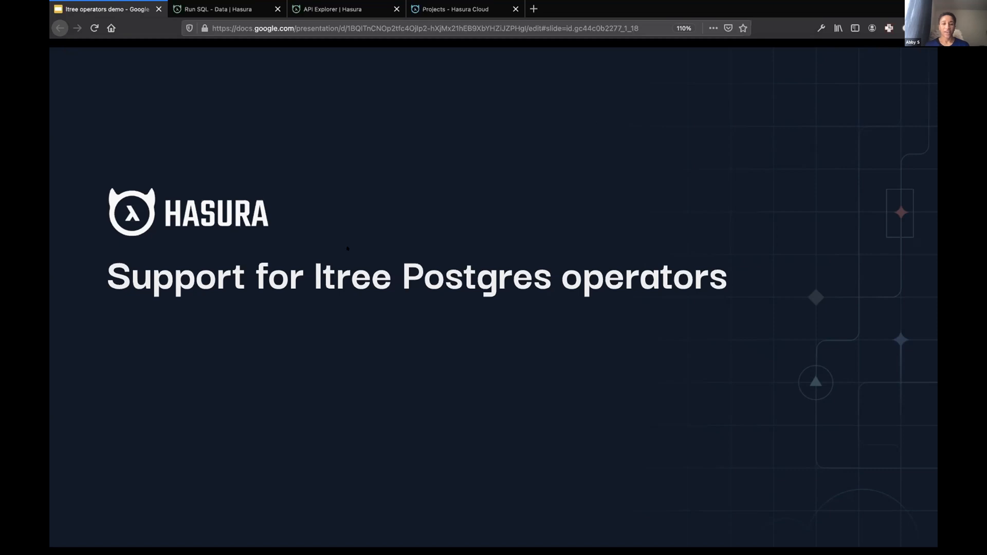
# Advance through the ltree hierarchy slide to the Demo slide and switch to the Hasura raw SQL page.
pyautogui.press('Right')
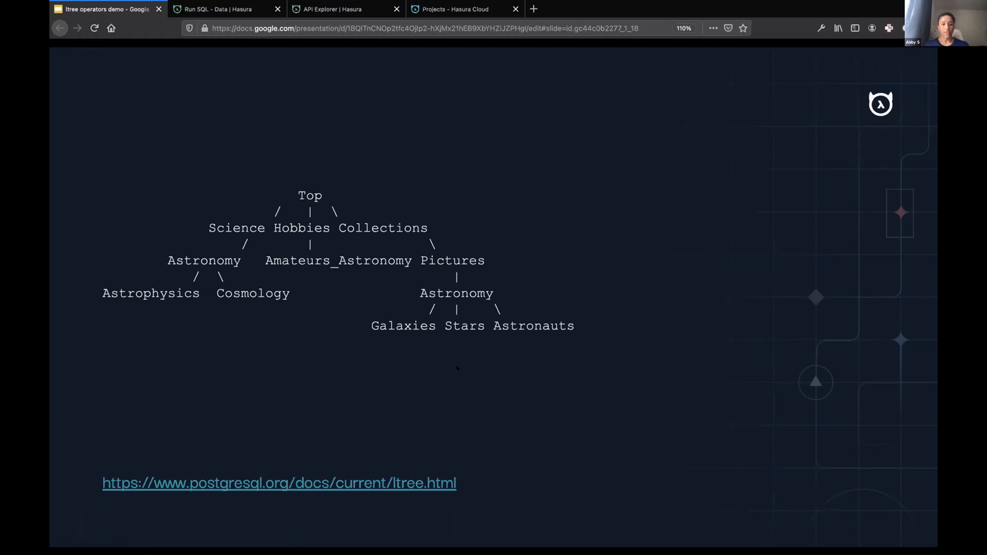
pyautogui.press('Right')
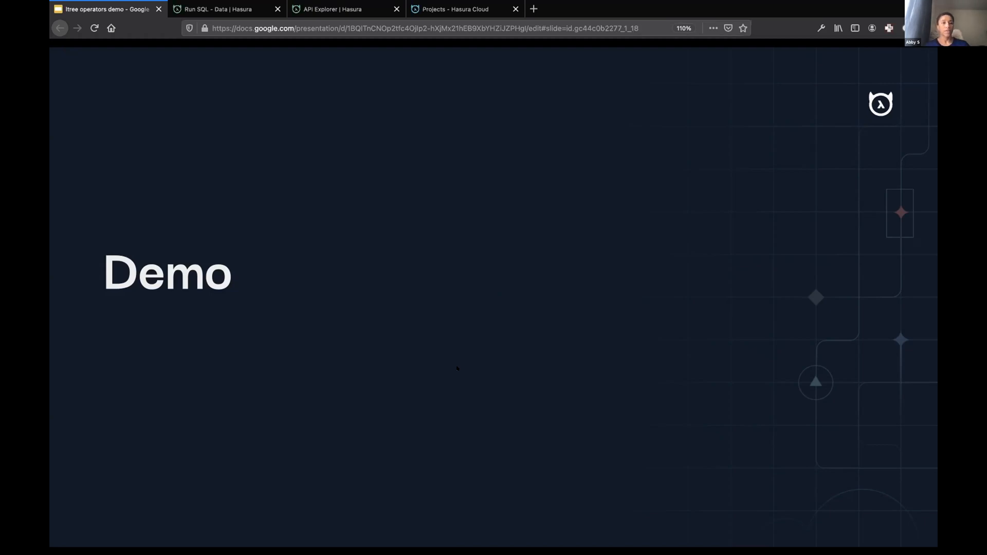
pyautogui.hotkey('ctrl', 'Tab')
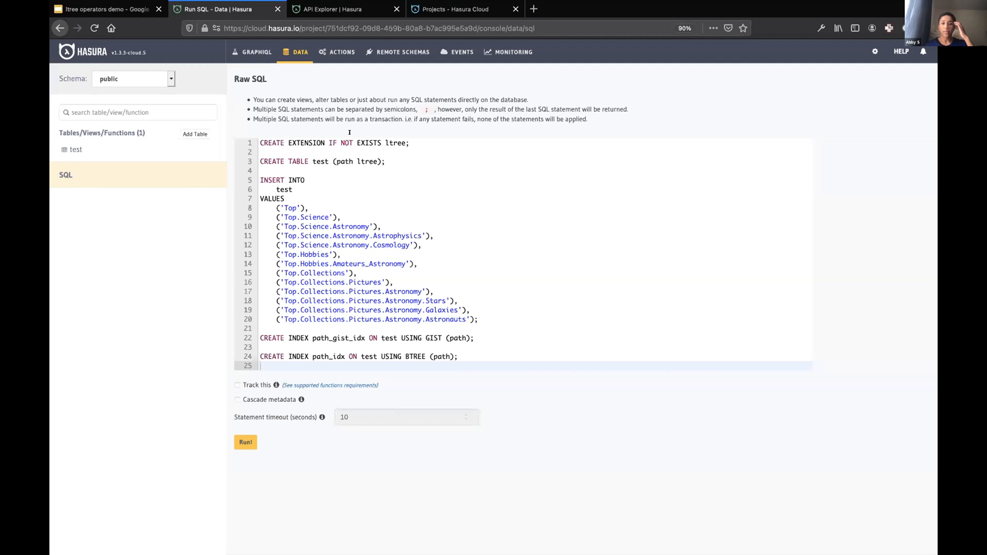
pyautogui.tripleClick(348, 143)
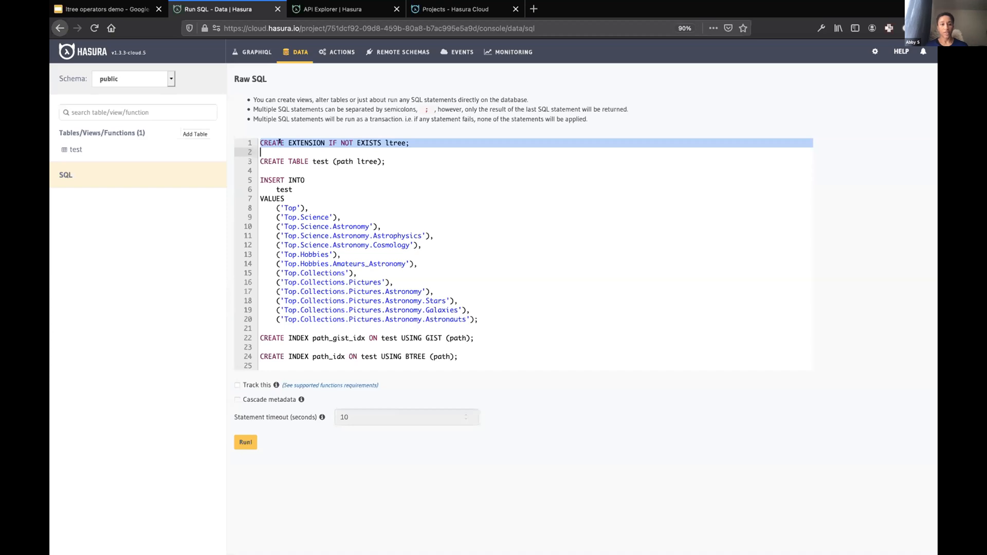
pyautogui.press('Right')
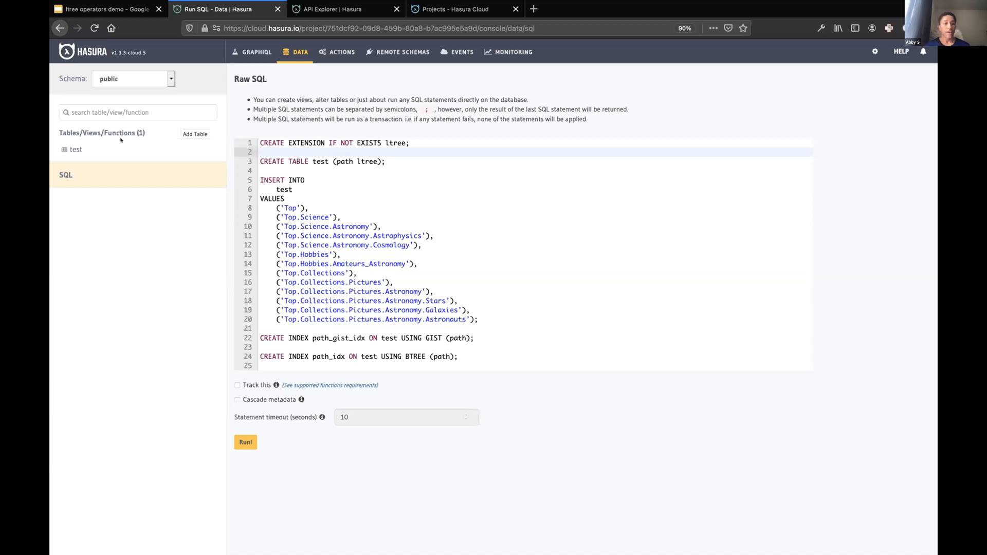
# In GraphiQL, replace the welcome comments with the Descendant query on test paths.
pyautogui.click(256, 51)
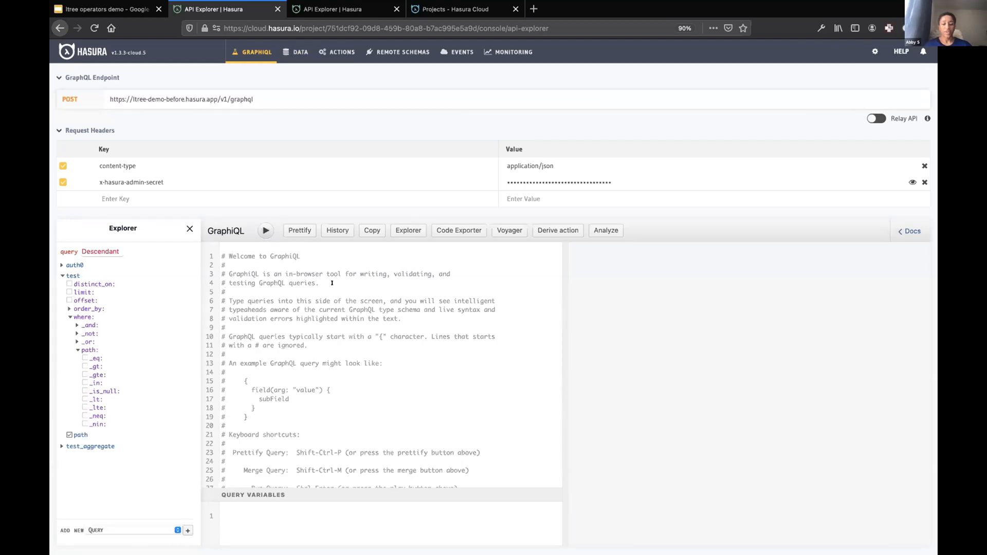
pyautogui.hotkey('ctrl', 'a')
pyautogui.write('query Descendant {   test(where: { path: { _descendant: "Top.Science" } }) {     path   } }')
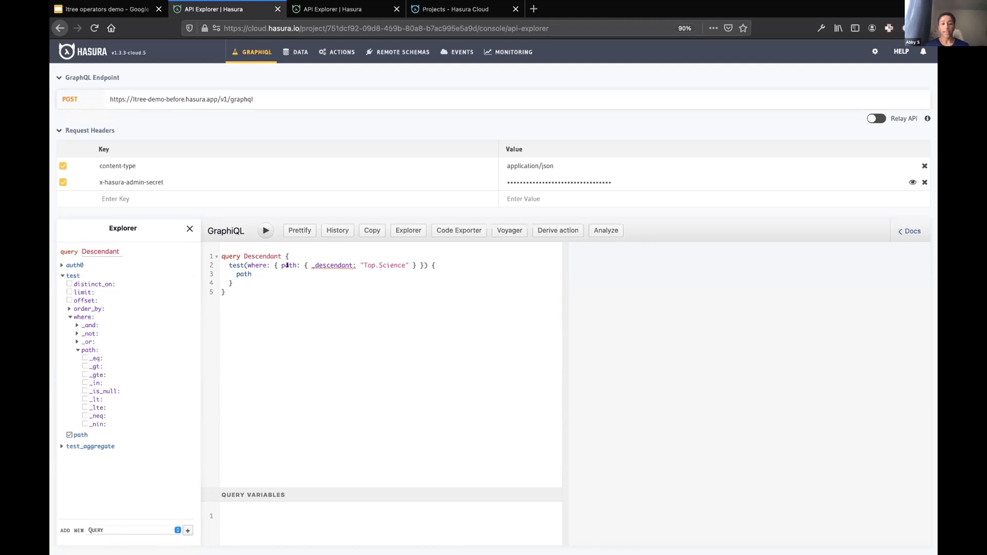
pyautogui.doubleClick(236, 265)
pyautogui.doubleClick(285, 266)
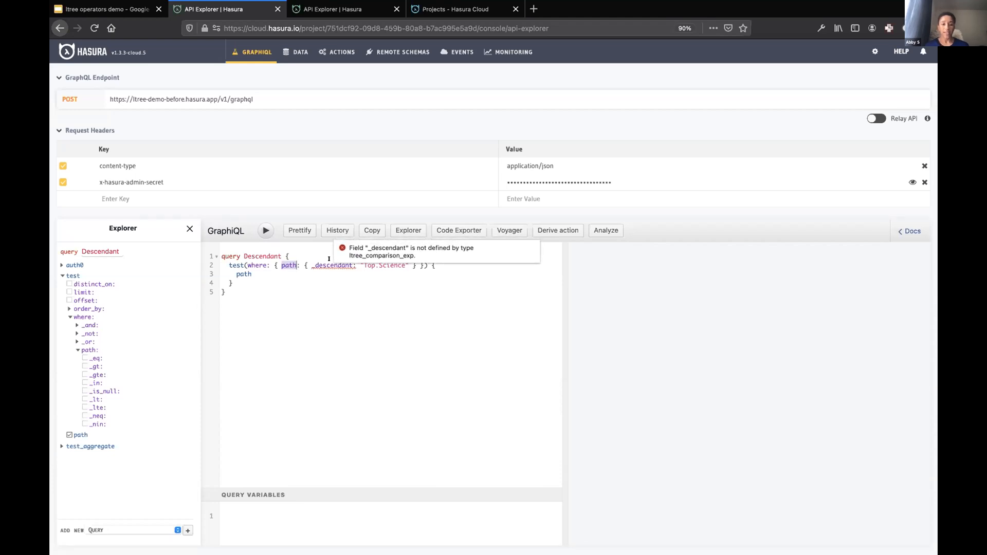
pyautogui.click(323, 276)
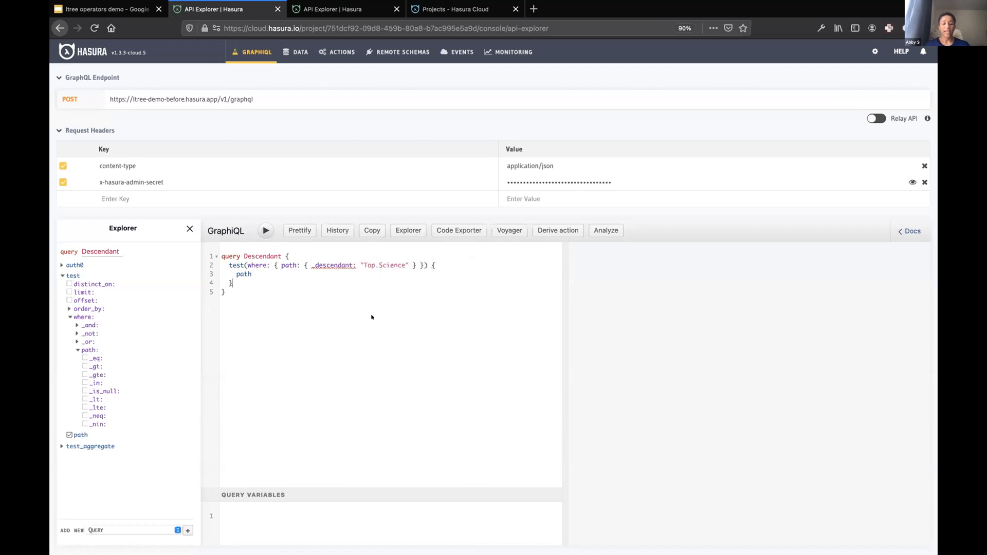
# Run the _descendant Top.Science query, which fails validation, and select its condition.
pyautogui.hotkey('ctrl', 'Return')
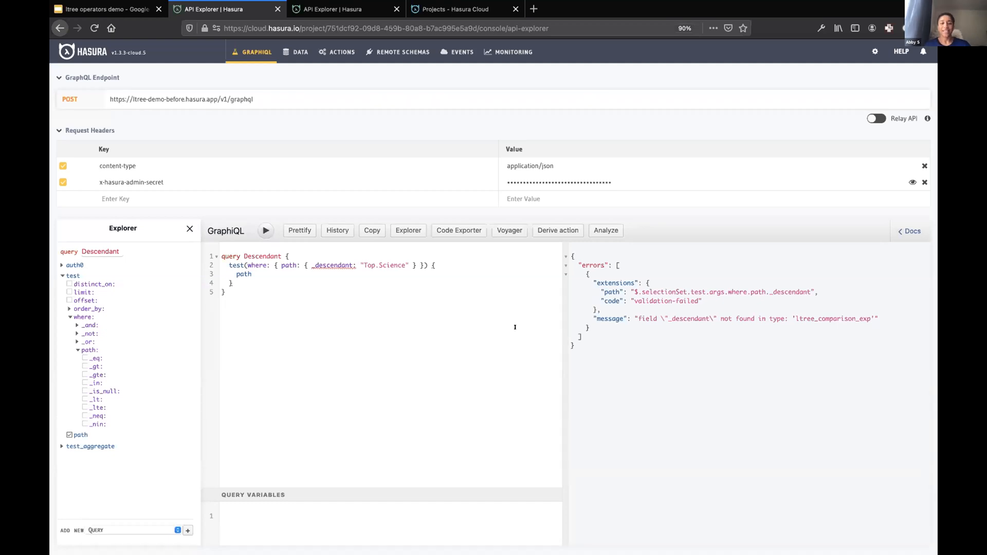
pyautogui.moveTo(410, 265); pyautogui.dragTo(310, 265)
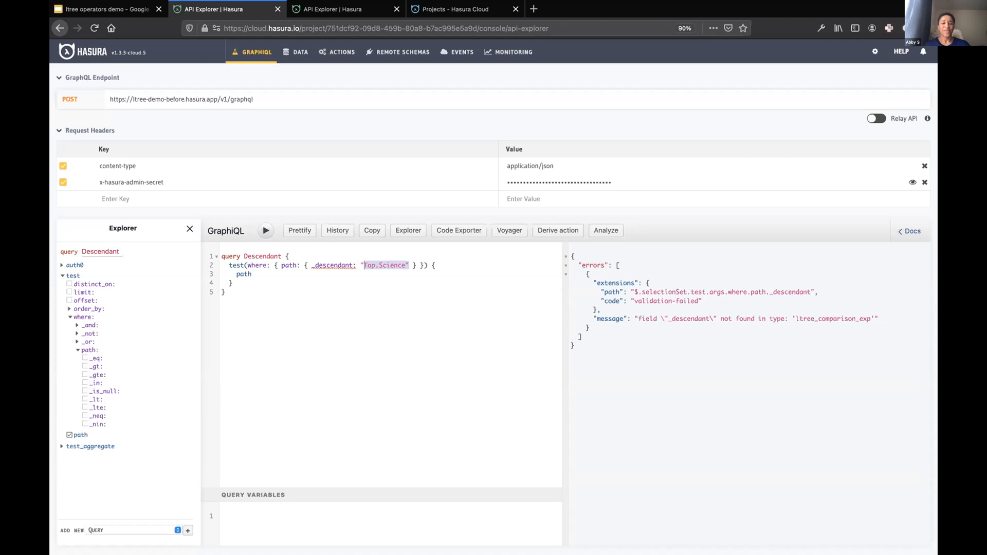
# Run the query with a _gte Top.Science filter to list the Science branch.
pyautogui.write('_gte: "Top.Science"')
pyautogui.hotkey('ctrl', 'Return')
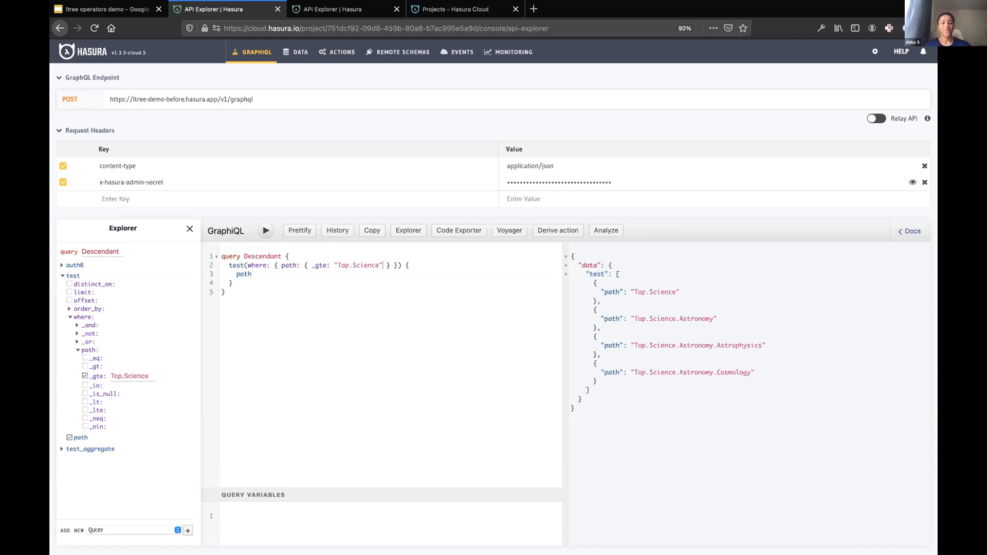
# Replace the whole query with the FakeDescendantBug query on Top.Collections.
pyautogui.click(231, 293)
pyautogui.hotkey('ctrl', 'a')
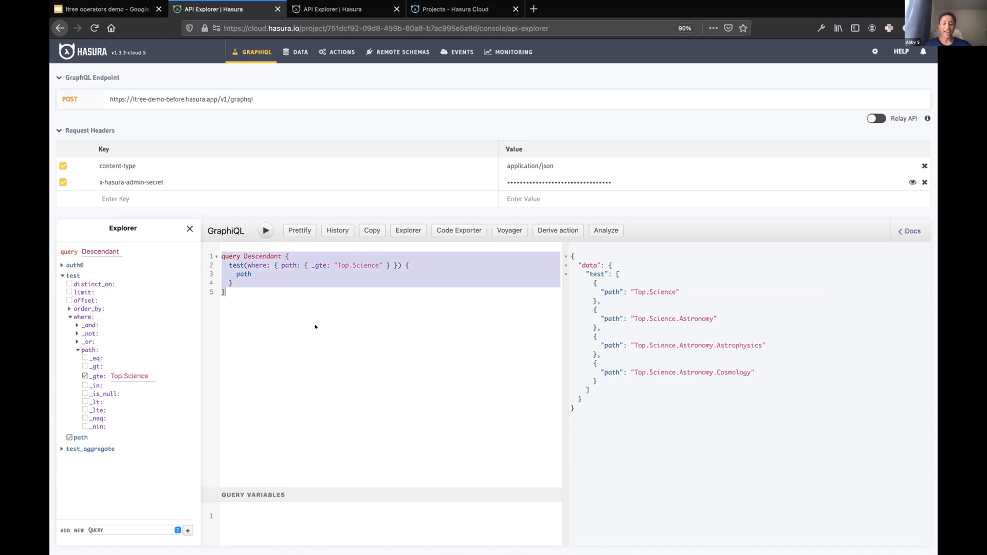
pyautogui.write('query FakeDescendantBug {   test(where: { path: { _gte: "Top.Collections" } }) {     path   } }')
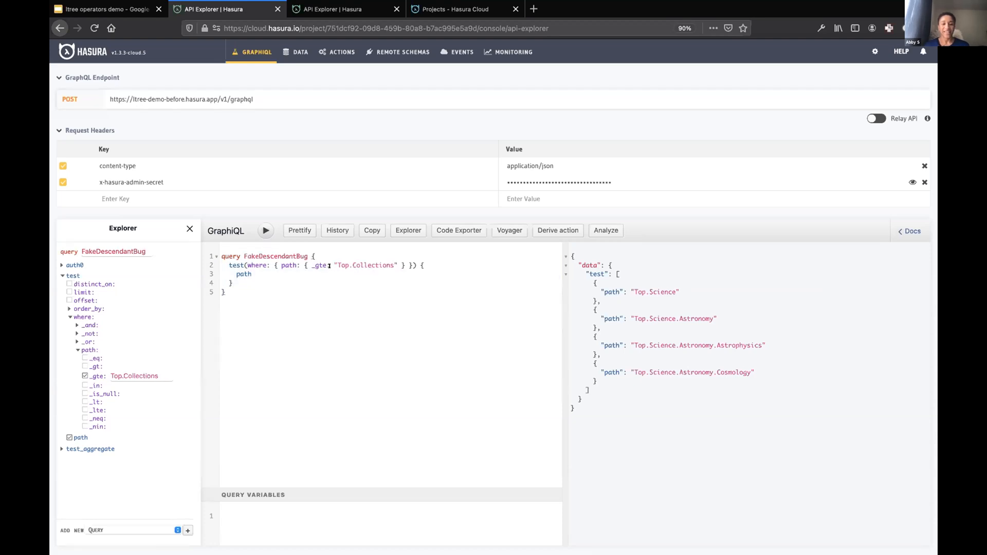
# Run the FakeDescendantBug query, returning Science, Hobbies and Collections paths.
pyautogui.click(355, 266)
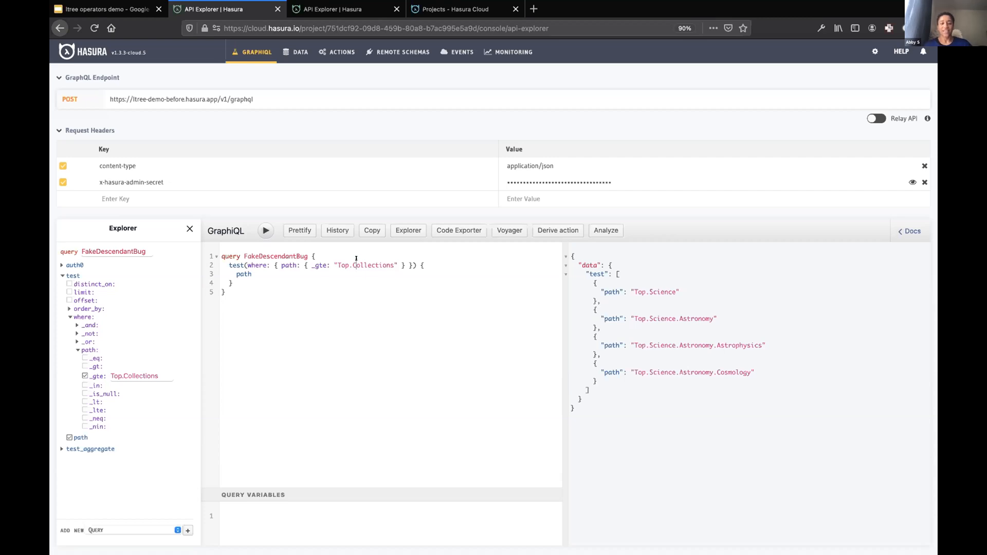
pyautogui.hotkey('ctrl', 'Return')
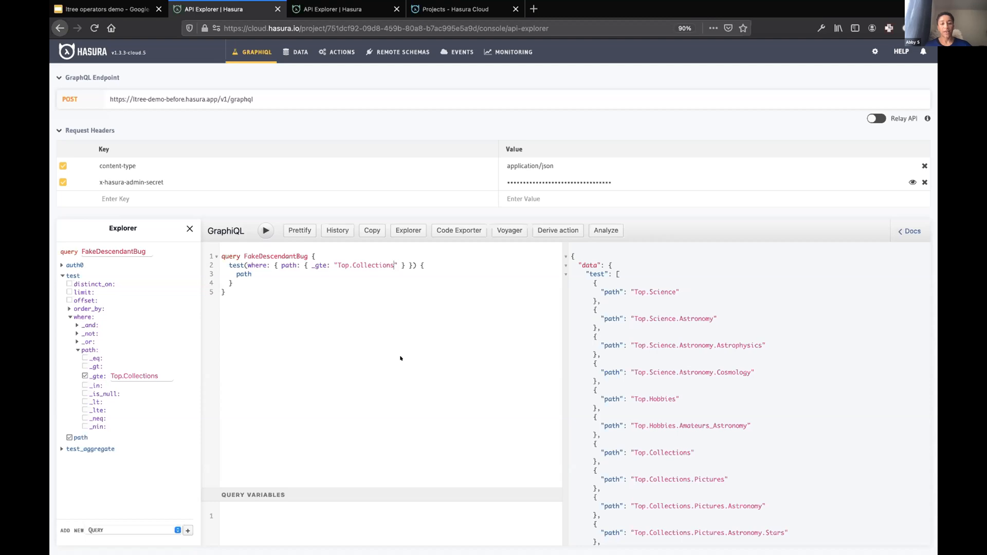
pyautogui.write('.')
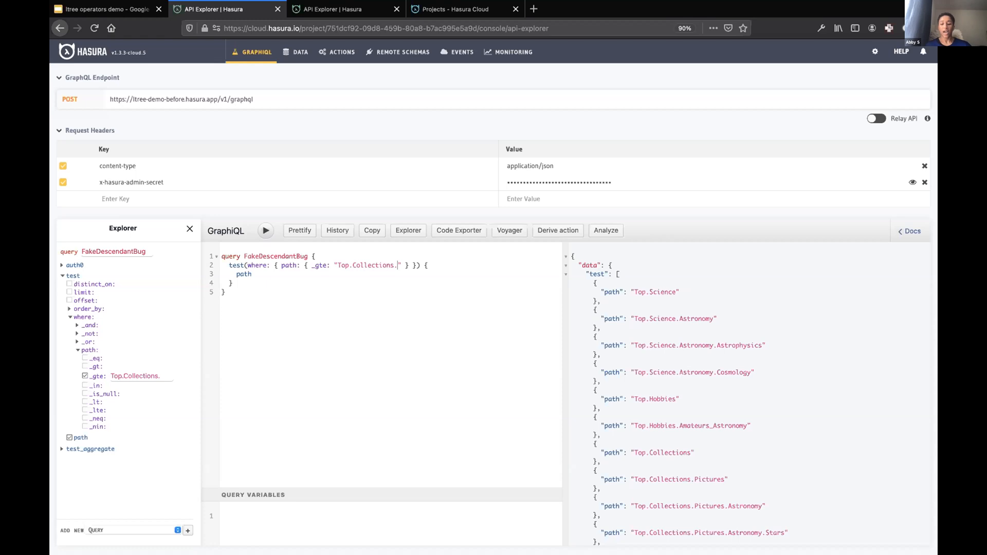
# Run the trailing-dot Top.Collections. query to get a SQL syntax error, then switch to the Hasura 2.0 console.
pyautogui.hotkey('ctrl', 'Return')
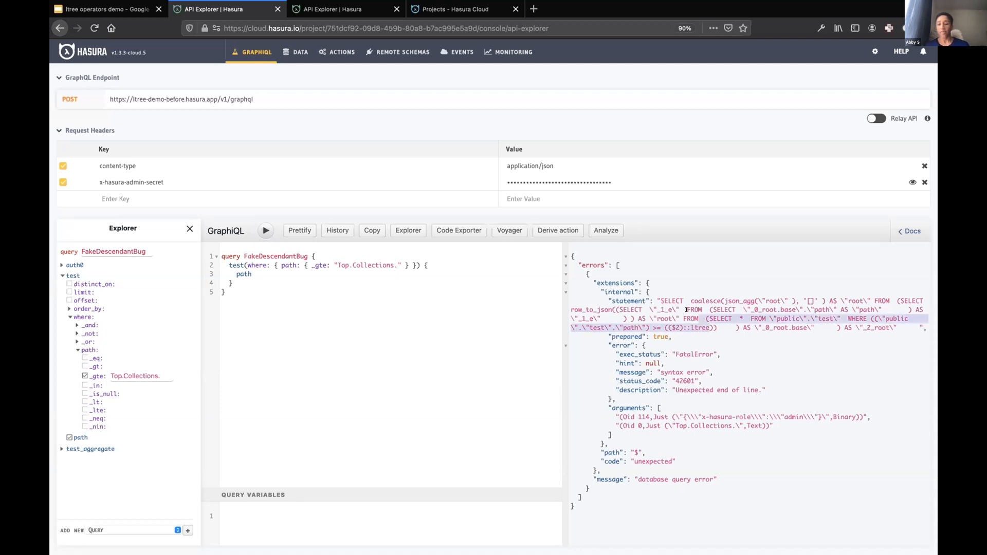
pyautogui.moveTo(704, 325); pyautogui.dragTo(655, 298)
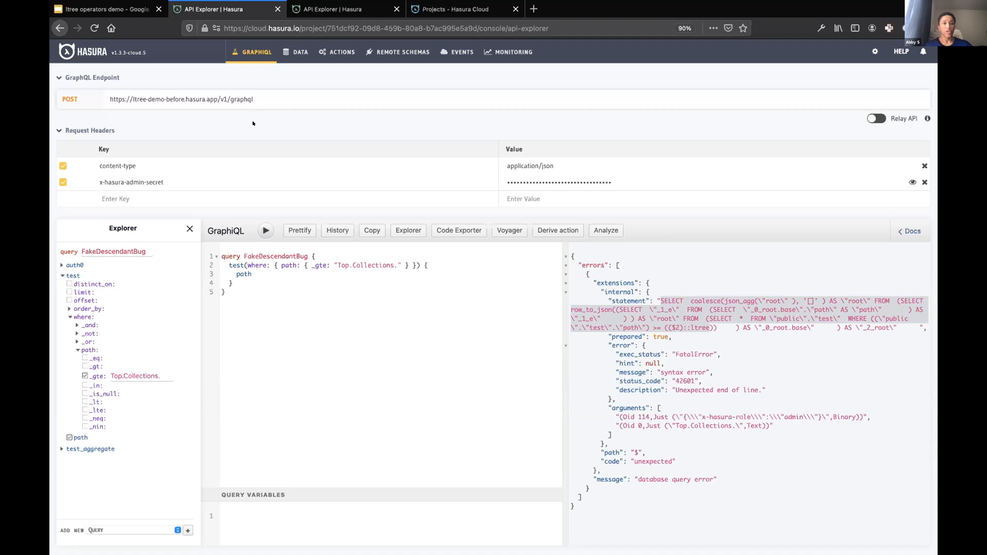
pyautogui.hotkey('ctrl', 'Tab')
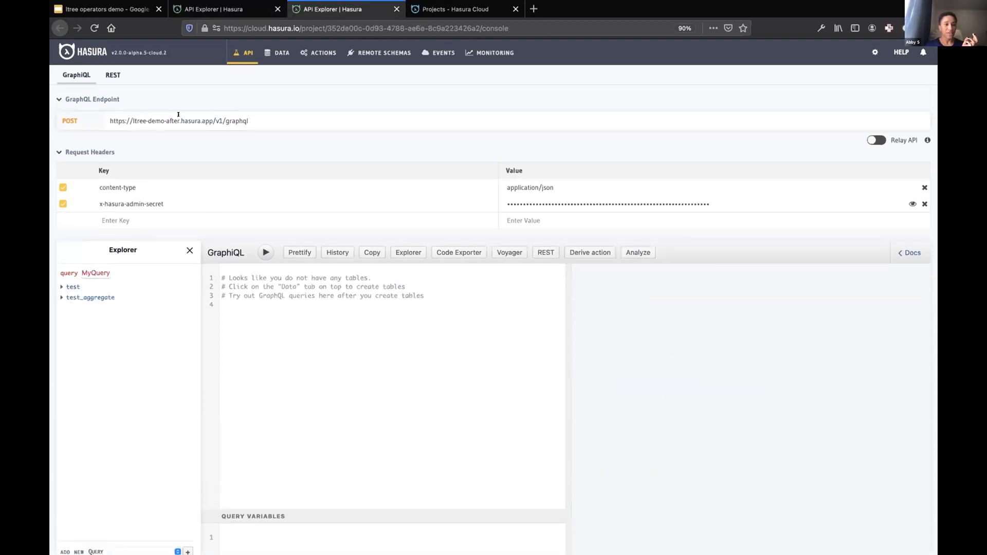
# In the ltree-demo-after console, replace the editor placeholder with a _descendant Top.Collections query.
pyautogui.moveTo(178, 121); pyautogui.dragTo(131, 121)
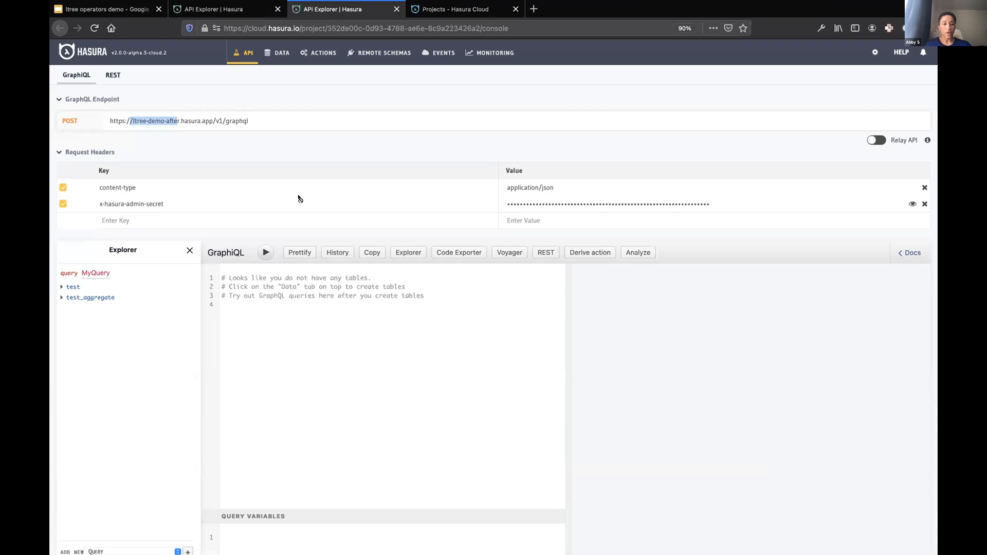
pyautogui.click(355, 296)
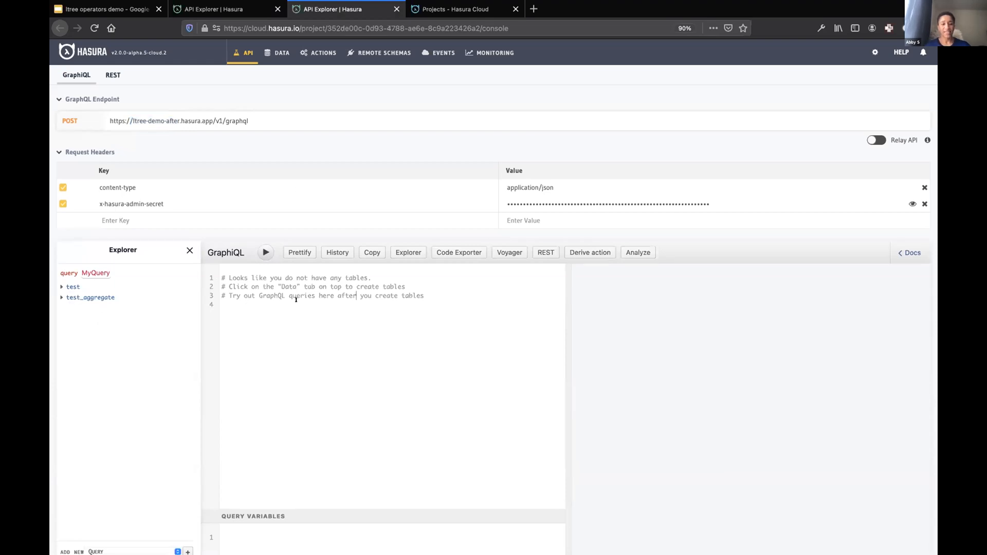
pyautogui.hotkey('ctrl', 'a')
pyautogui.write('query {   test(where: { path: { _descendant: "Top.Collections" } }) {     path   } }')
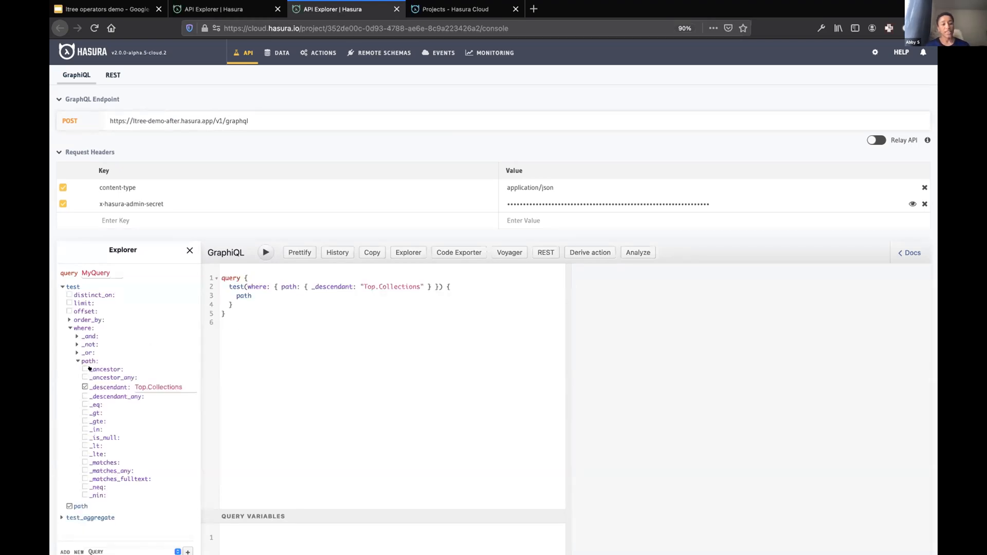
pyautogui.moveTo(96, 405)
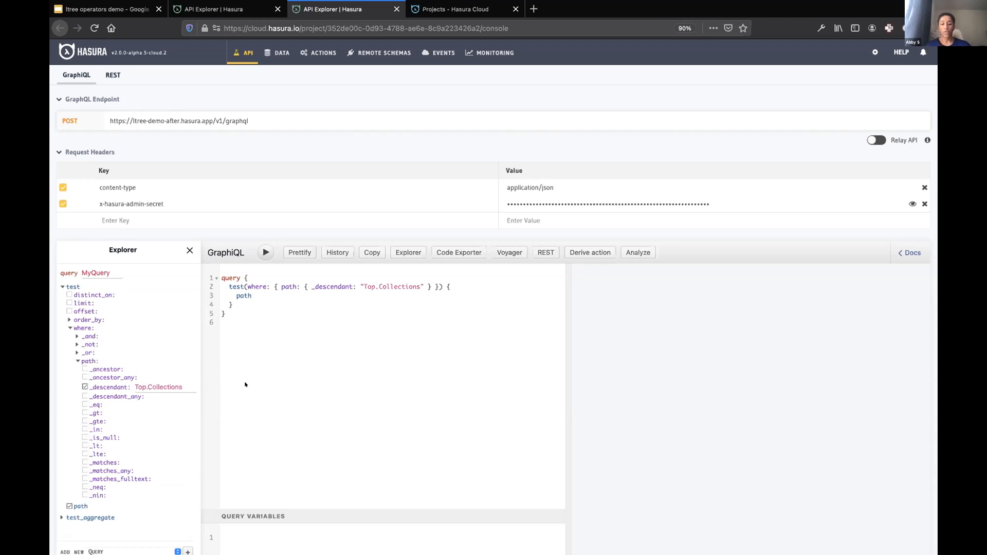
# Run the descendant query, then swap _descendant for _ancestor and run again.
pyautogui.hotkey('ctrl', 'Return')
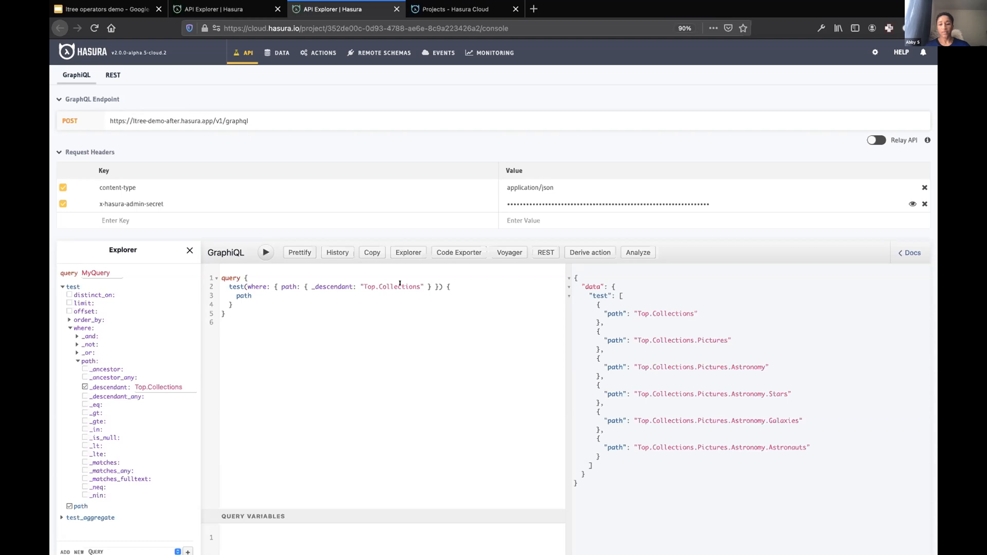
pyautogui.doubleClick(321, 286)
pyautogui.click(353, 287)
pyautogui.moveTo(353, 286); pyautogui.dragTo(313, 286)
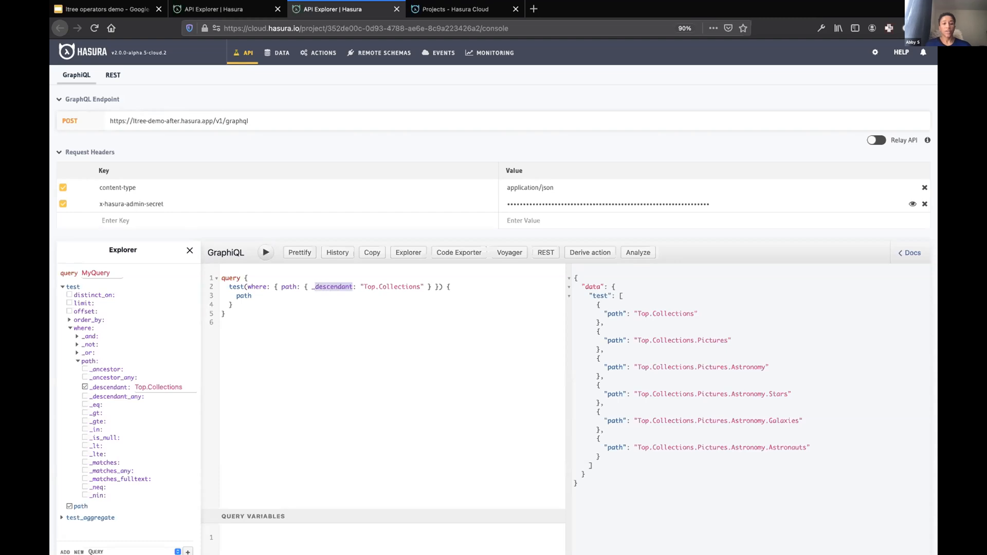
pyautogui.write('_an')
pyautogui.press('Tab')
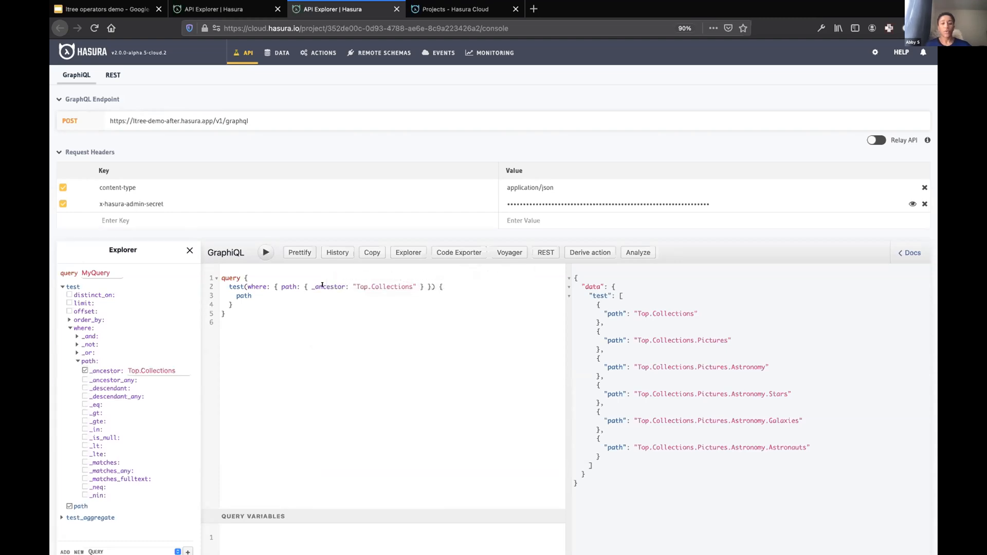
pyautogui.hotkey('ctrl', 'Return')
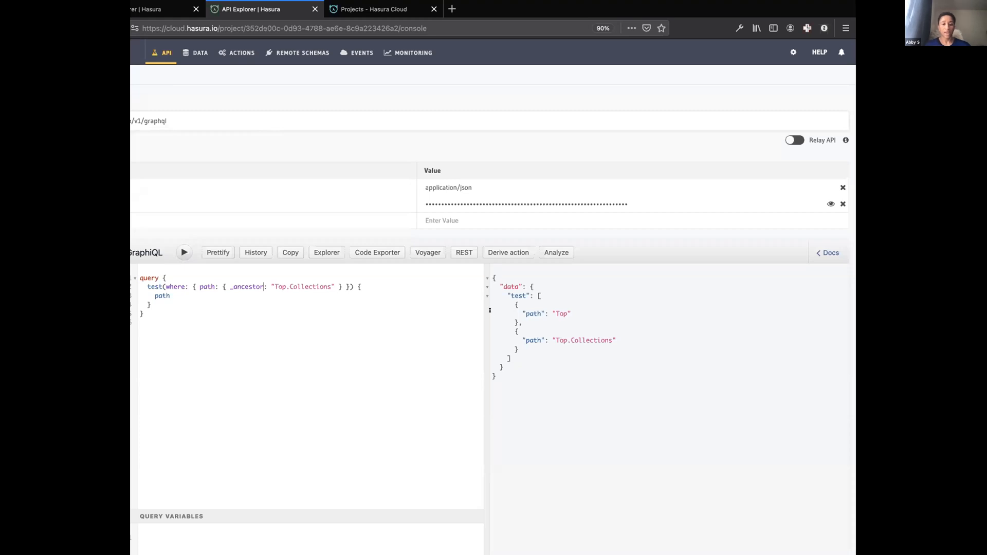
# List the ancestors of Top.Collections.Pictures.Astronomy, then return to the older project's explorer.
pyautogui.doubleClick(394, 286)
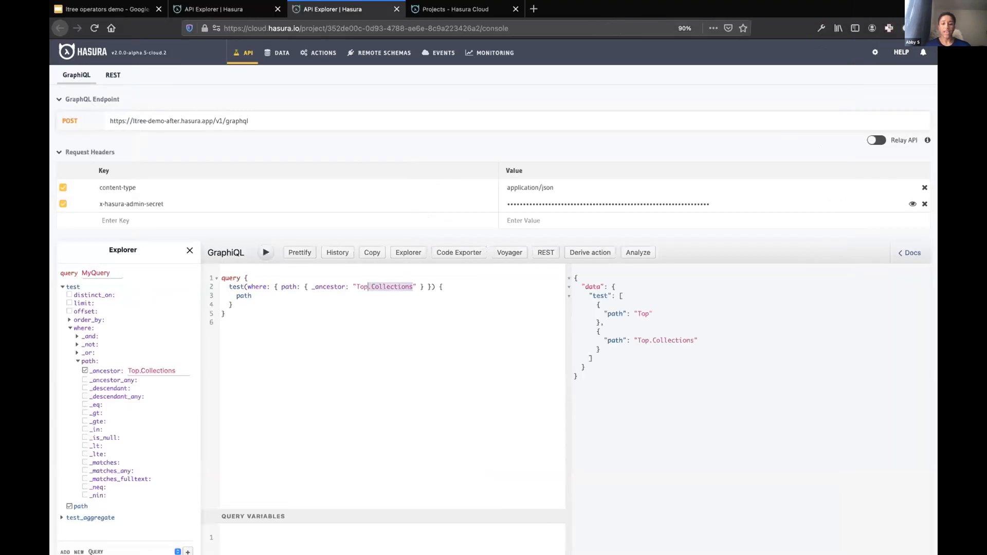
pyautogui.write('Top.Collections.Pictures.Astronomy')
pyautogui.hotkey('ctrl', 'Return')
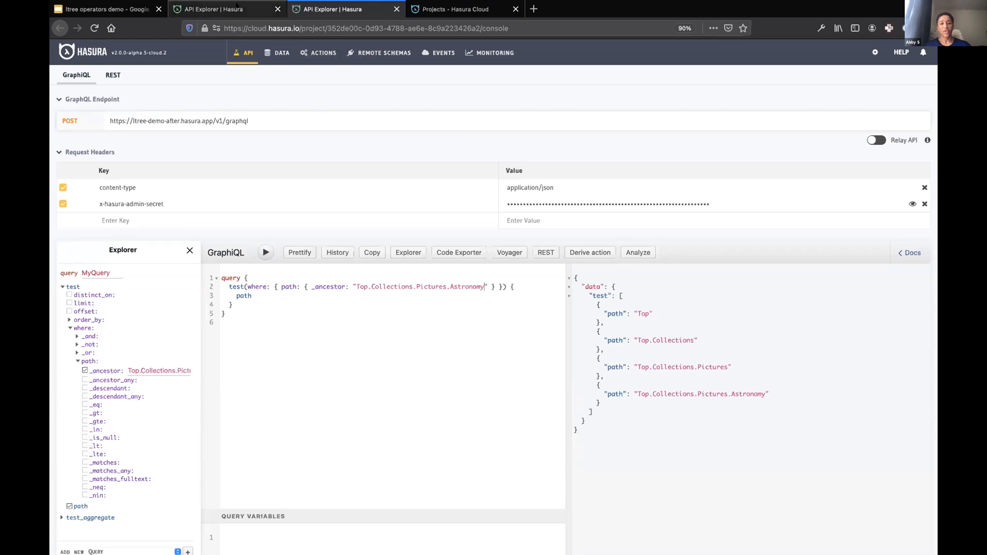
pyautogui.hotkey('ctrl', 'shift', 'Tab')
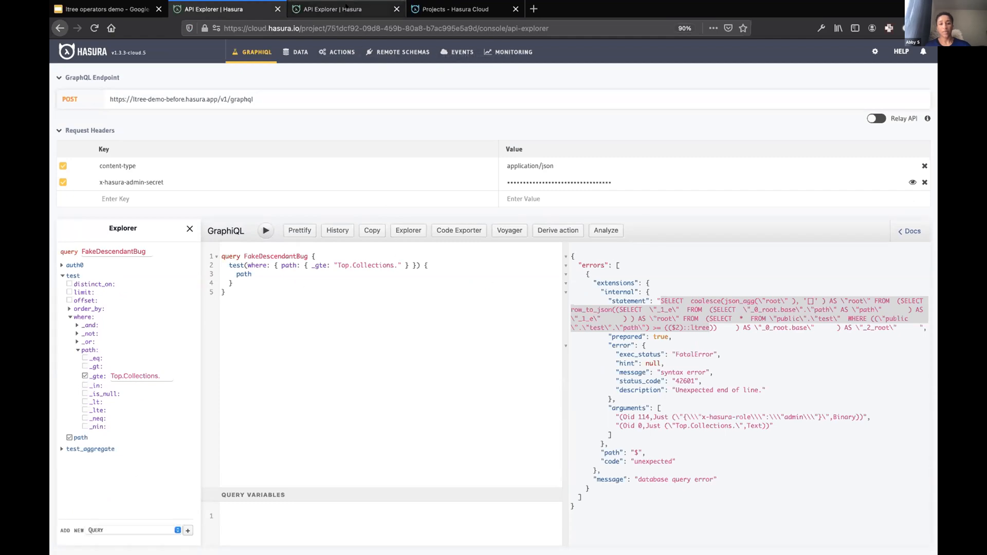
# Run the trailing-dot _ancestor query to get a label-path parse error and select the condition.
pyautogui.click(346, 9)
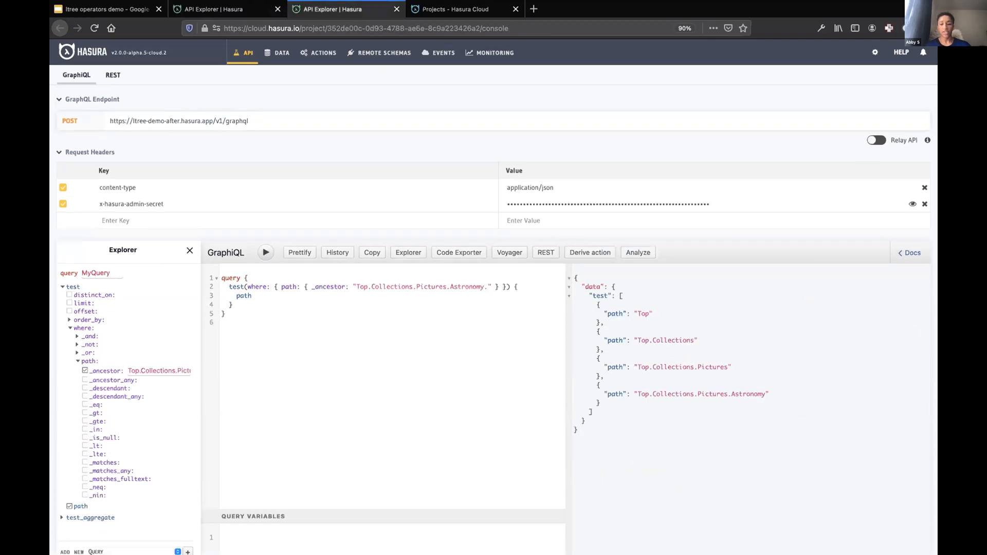
pyautogui.hotkey('ctrl', 'Return')
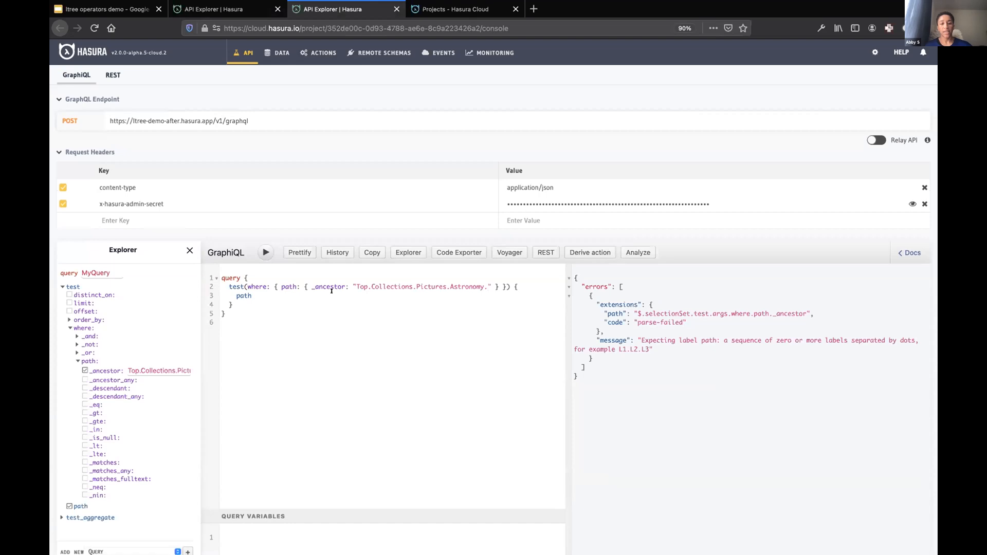
pyautogui.moveTo(312, 286); pyautogui.dragTo(490, 287)
pyautogui.write('_matches: "*.Astronomy.*"')
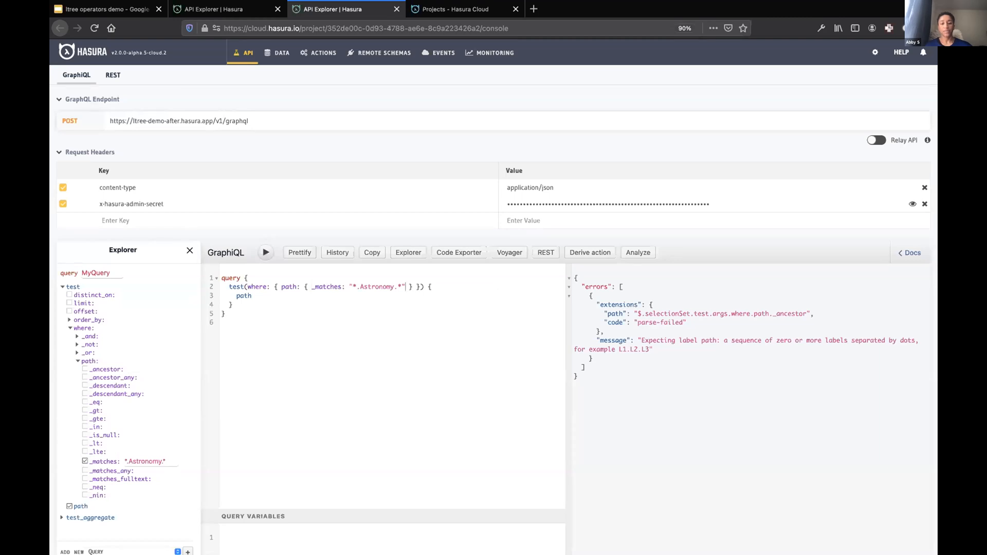
# Run the _matches "*.Astronomy.*" query returning seven paths, then swap in a _matches_fulltext "Astro*%" condition.
pyautogui.hotkey('ctrl', 'Return')
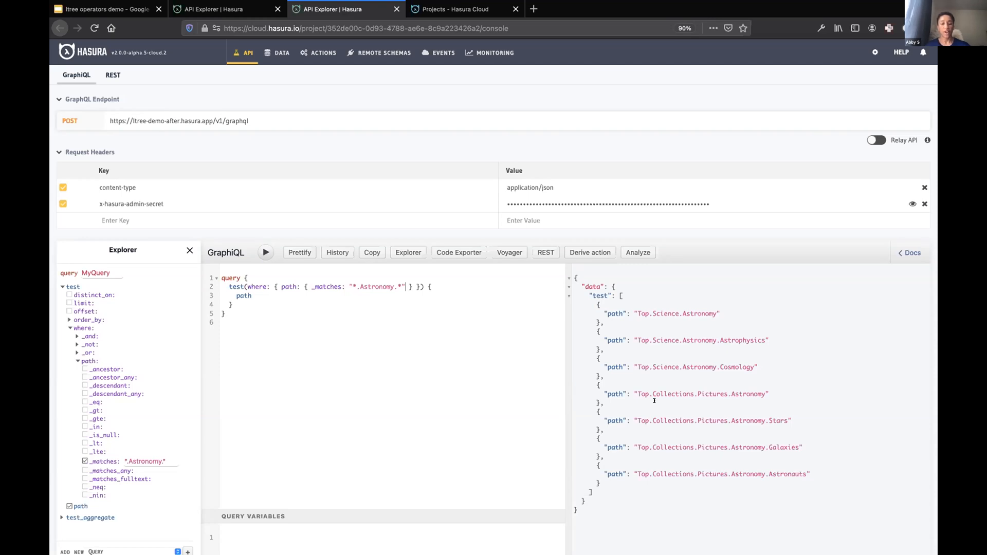
pyautogui.moveTo(406, 287); pyautogui.dragTo(310, 287)
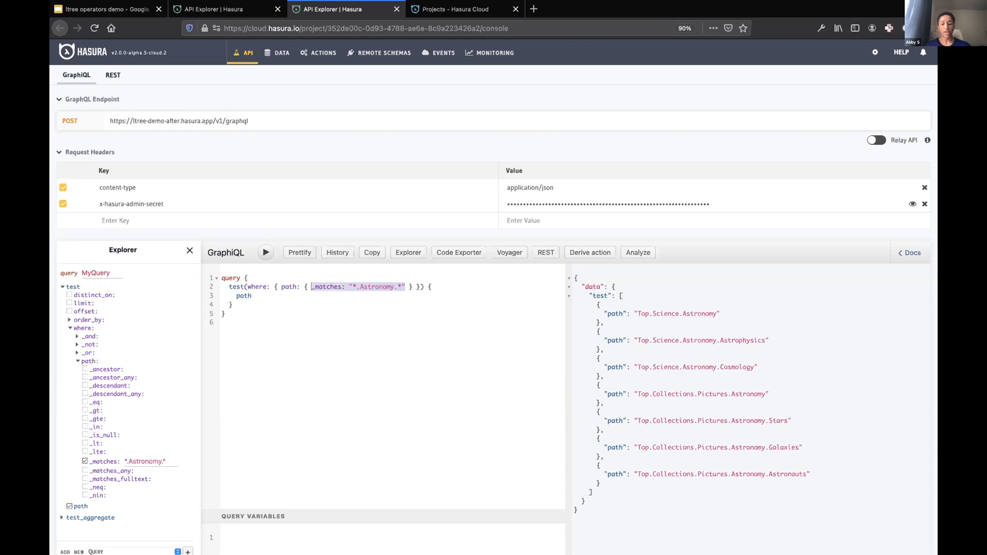
pyautogui.write('_matches_fulltext: "Astro*%"')
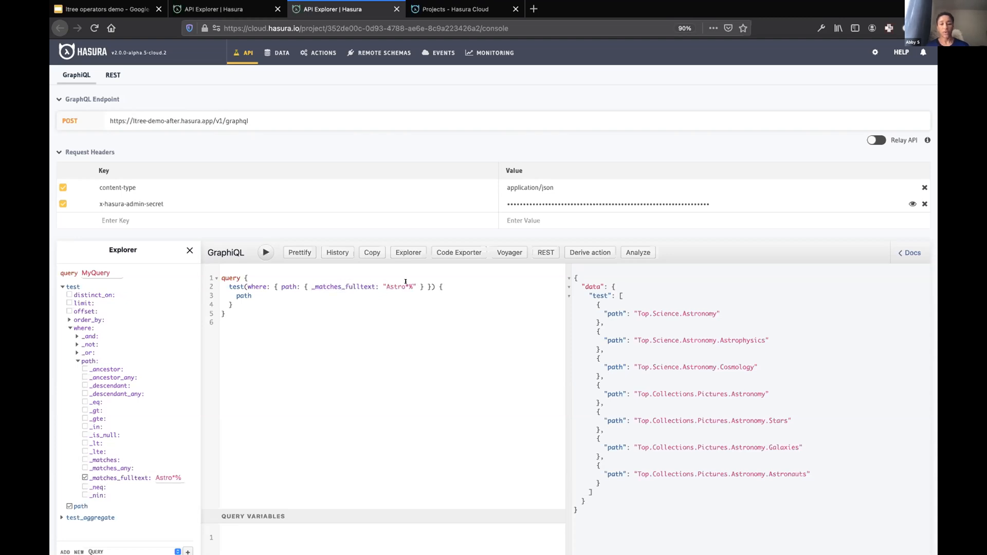
# Run the Astro*% full-text query returning eight paths including Amateurs_Astronomy, then change the condition to "Astro*% & !pictures@".
pyautogui.hotkey('ctrl', 'Return')
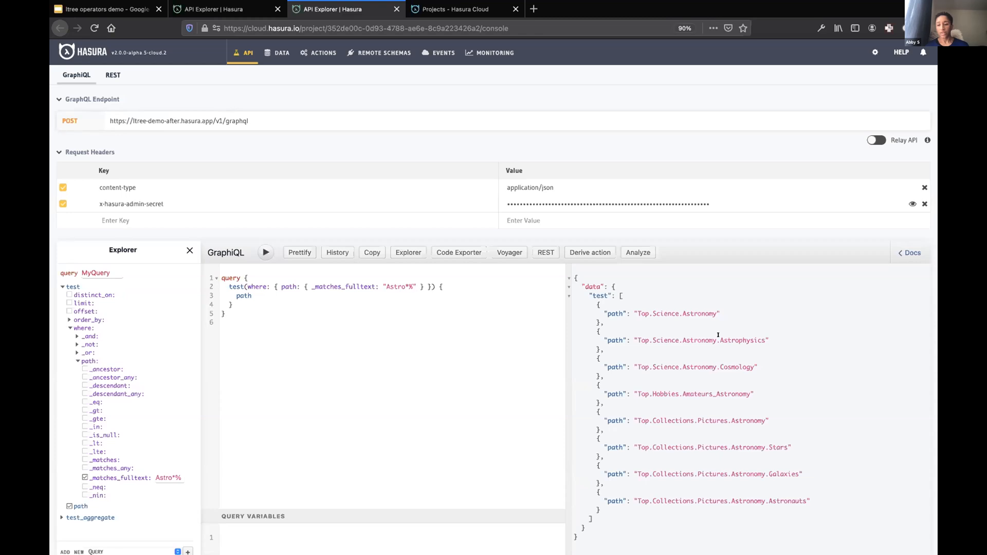
pyautogui.moveTo(720, 340); pyautogui.dragTo(761, 340)
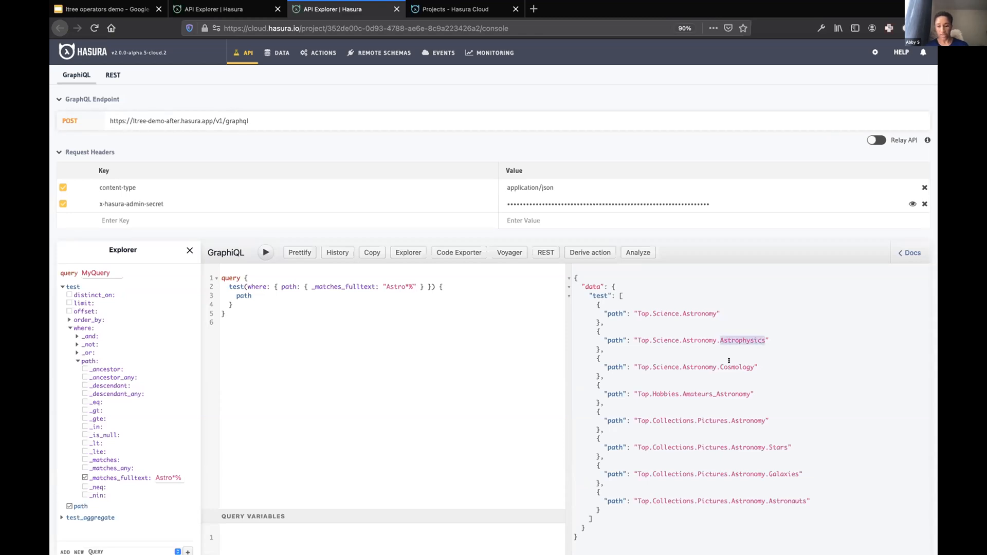
pyautogui.moveTo(716, 394); pyautogui.dragTo(749, 393)
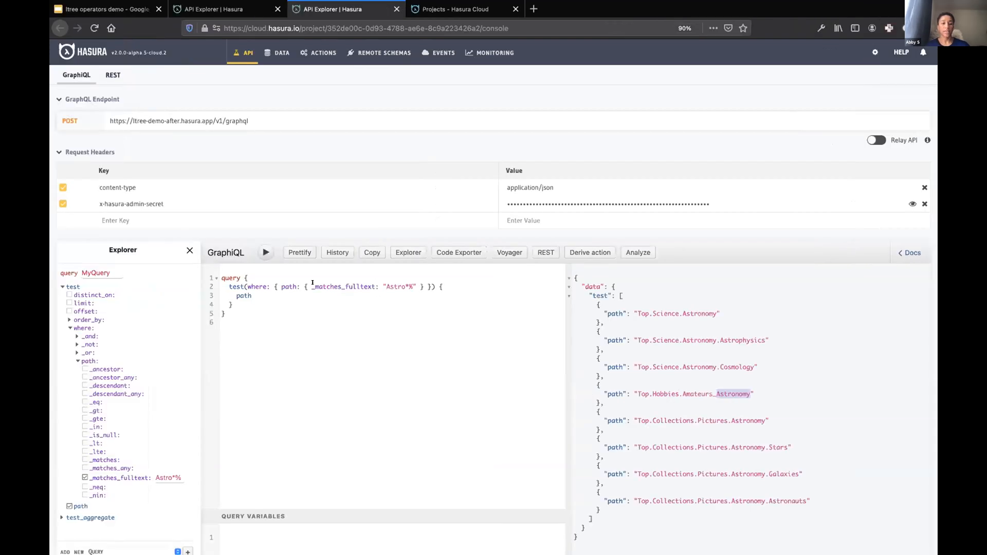
pyautogui.moveTo(312, 286); pyautogui.dragTo(416, 287)
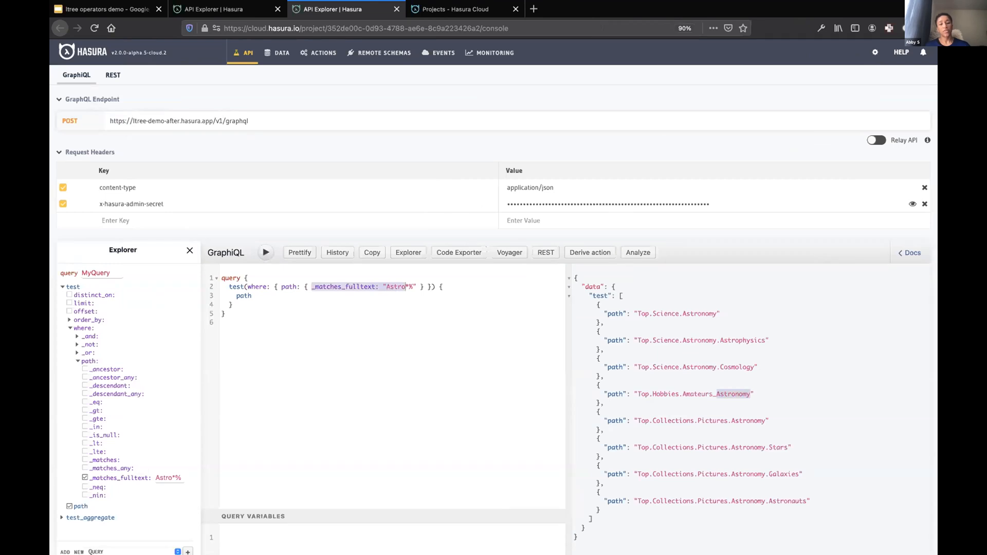
pyautogui.write('_matches_fulltext: "Astro*% & !pictures@"')
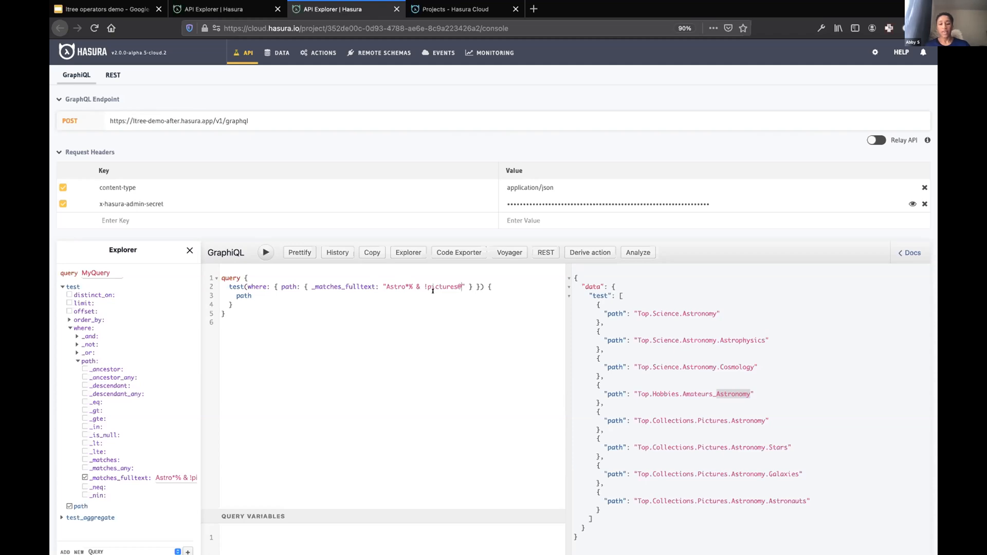
# Run the full-text query with '& !pictures' added, returning four Science and Hobbies astronomy paths.
pyautogui.hotkey('ctrl', 'Return')
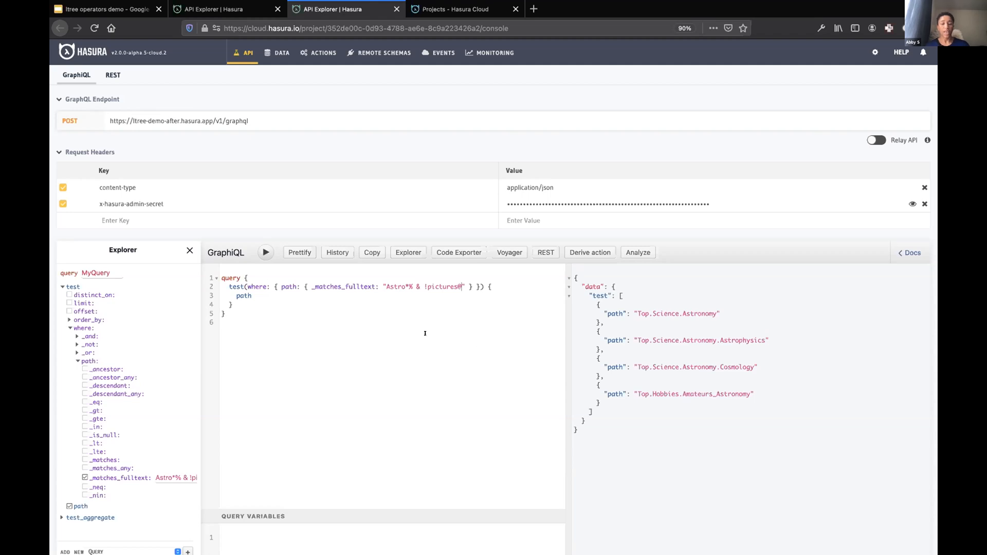
pyautogui.click(371, 286)
pyautogui.write('_any')
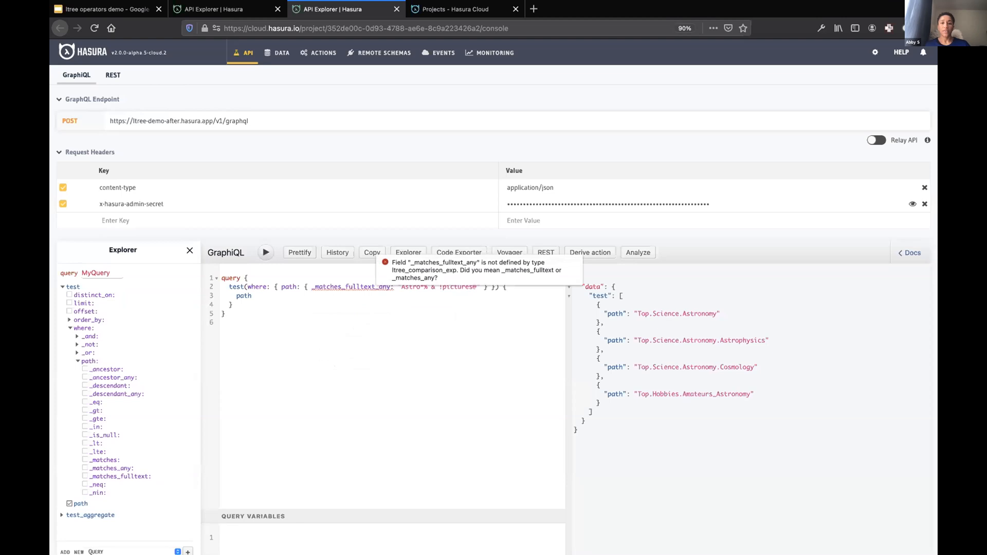
# Wrap the 'Astro*% & !pictures@' pattern in an array and rename the operator to _matches_any.
pyautogui.moveTo(399, 287); pyautogui.dragTo(486, 287)
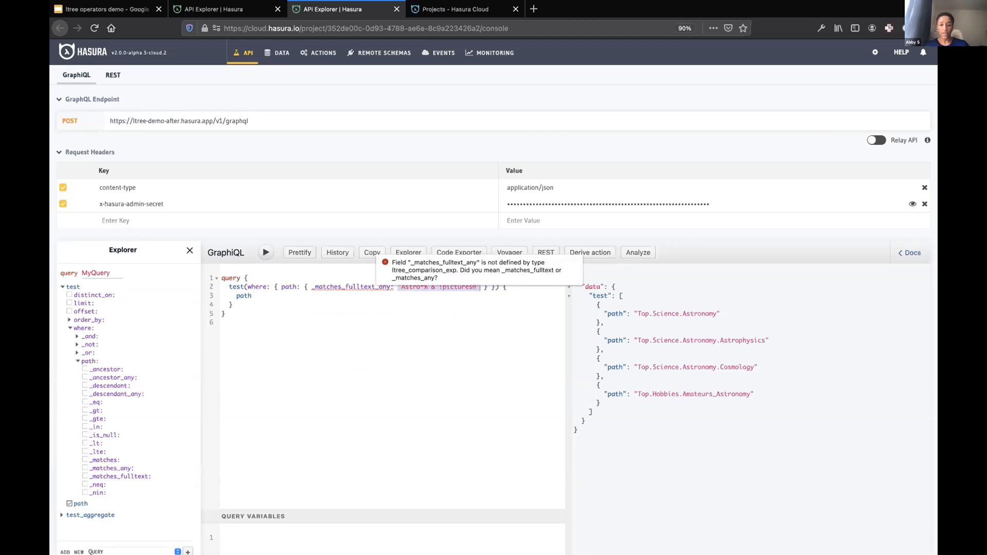
pyautogui.write('[')
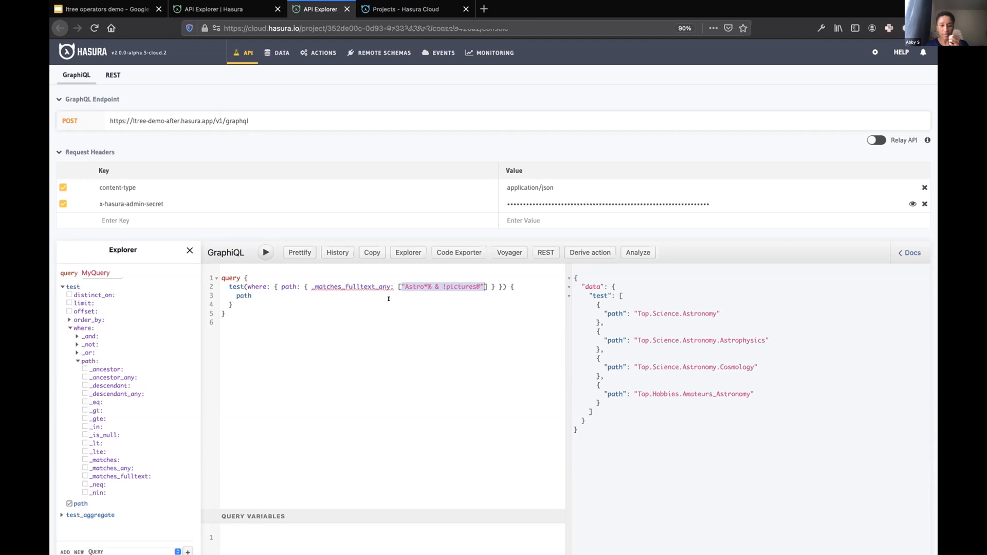
pyautogui.click(375, 287)
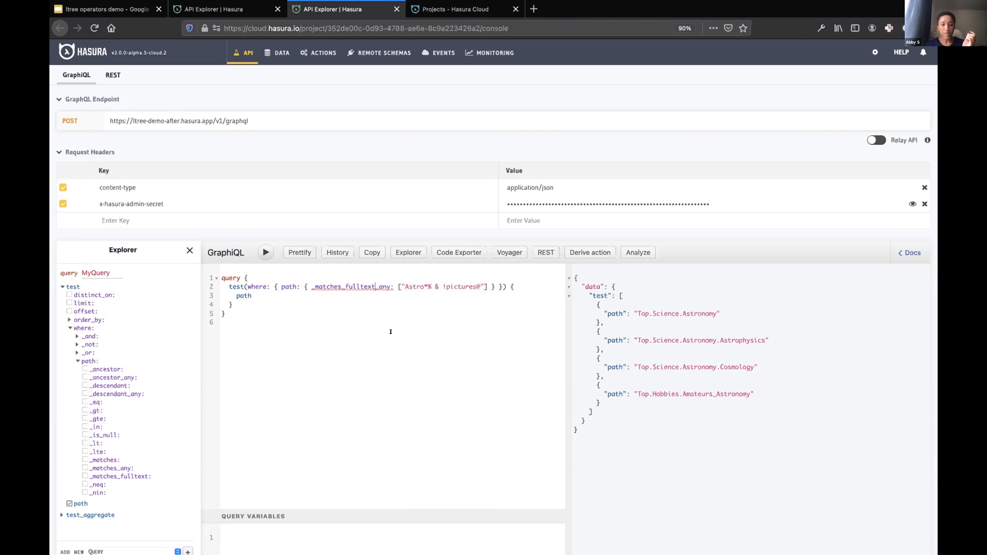
pyautogui.press('BackSpace')
pyautogui.press('BackSpace')
pyautogui.press('BackSpace')
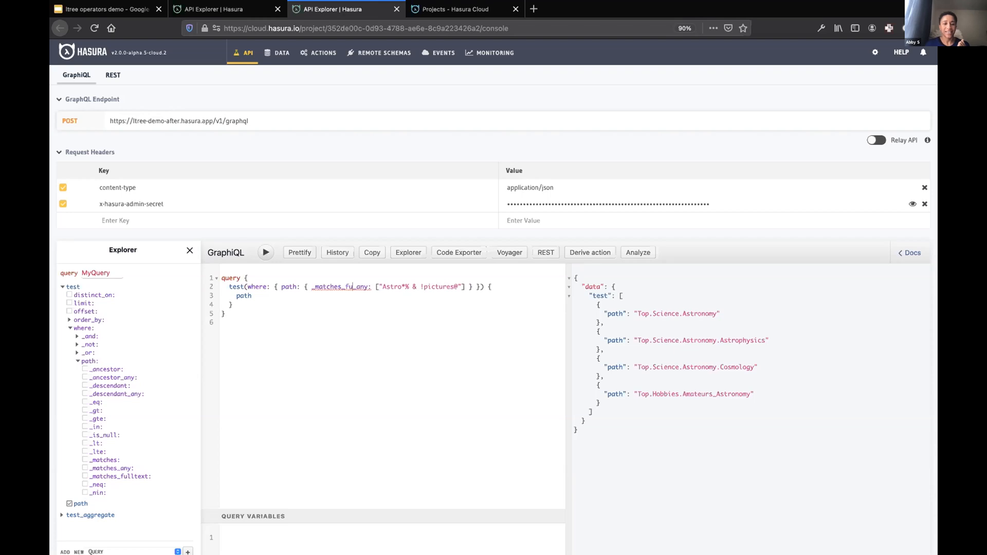
pyautogui.press('BackSpace')
pyautogui.press('BackSpace')
pyautogui.press('BackSpace')
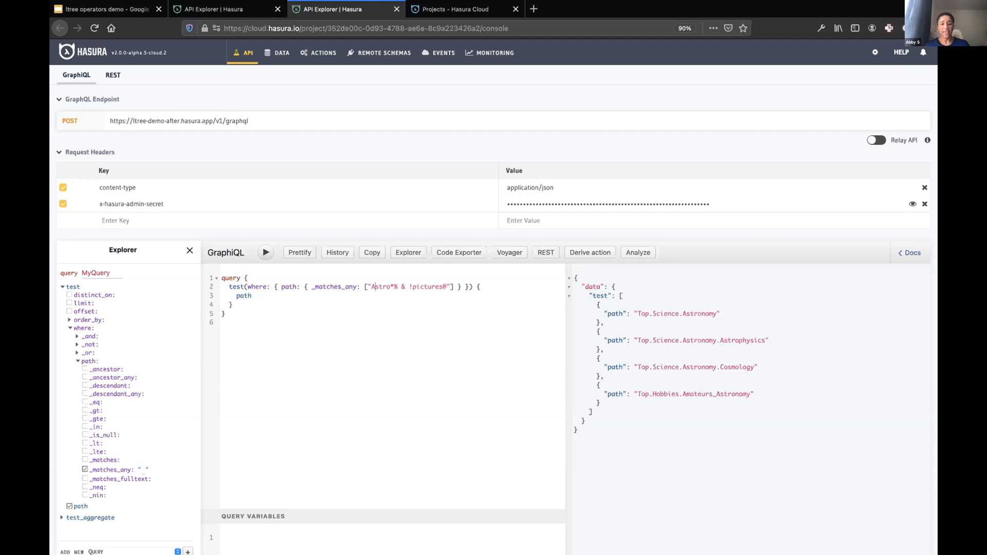
# Trim the pattern to 'Astro*' and run the _matches_any query.
pyautogui.hotkey('shift', 'End')
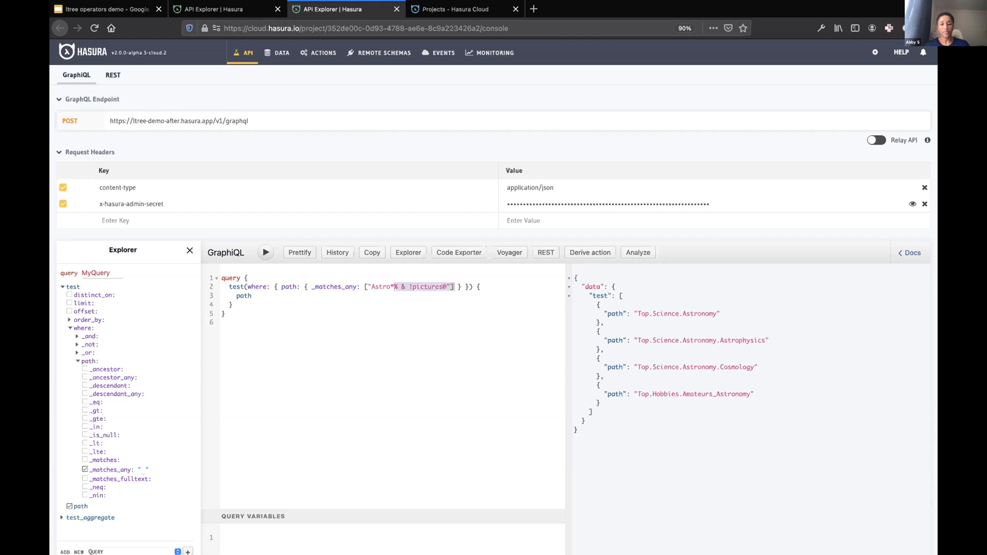
pyautogui.press('Return')
pyautogui.write('"')
pyautogui.press('Delete')
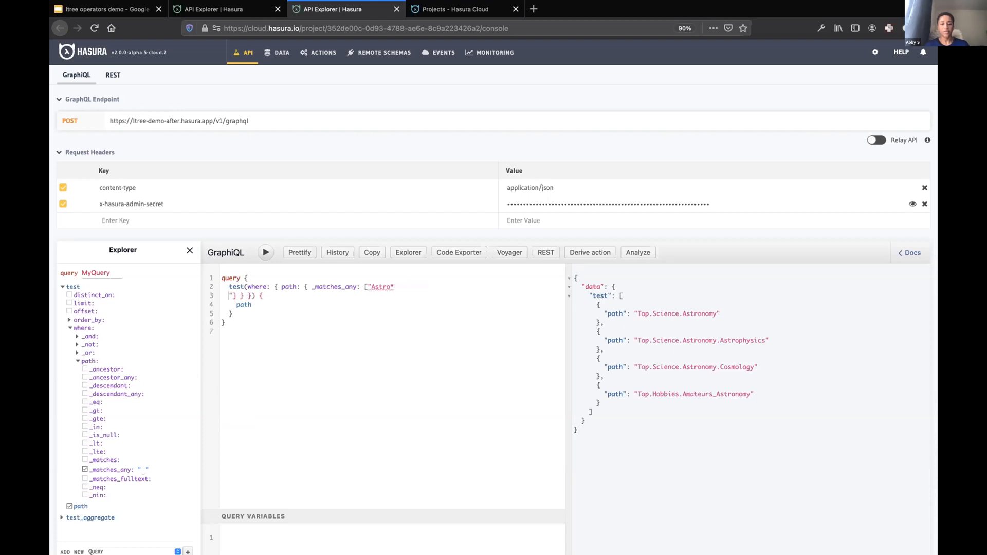
pyautogui.hotkey('ctrl', 'Return')
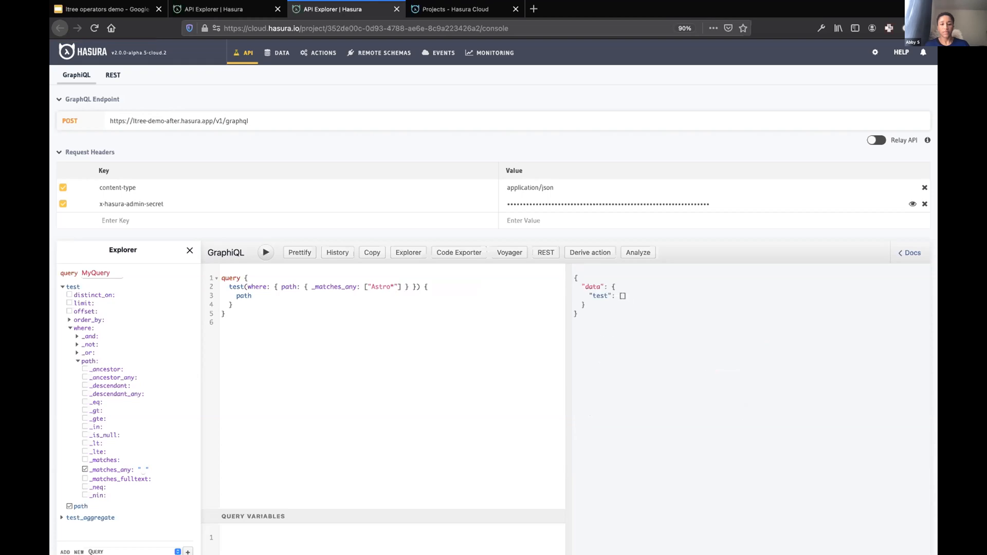
# Change the pattern to '*.Astronomy.*' and run it, returning seven Astronomy-related paths.
pyautogui.press('BackSpace')
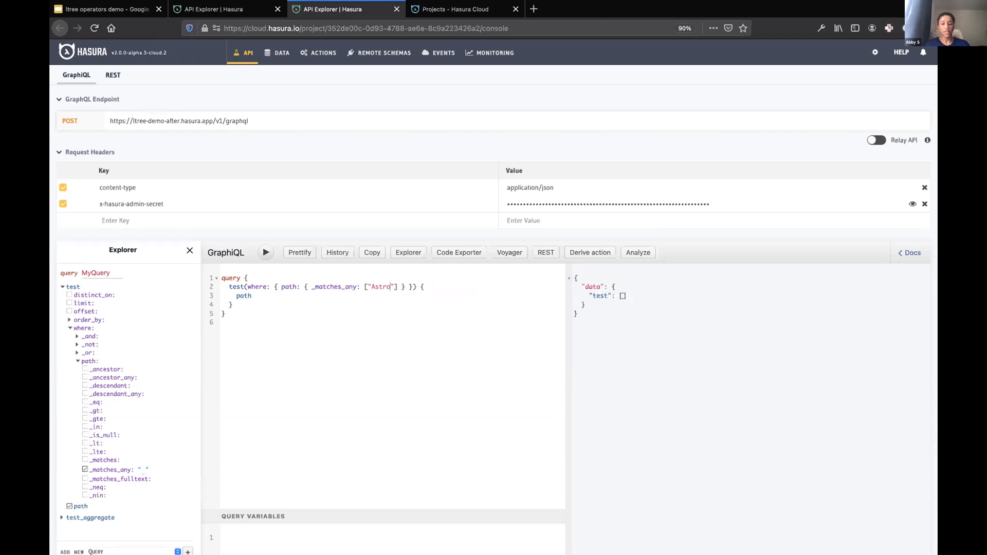
pyautogui.write('nomy')
pyautogui.hotkey('ctrl', 'Return')
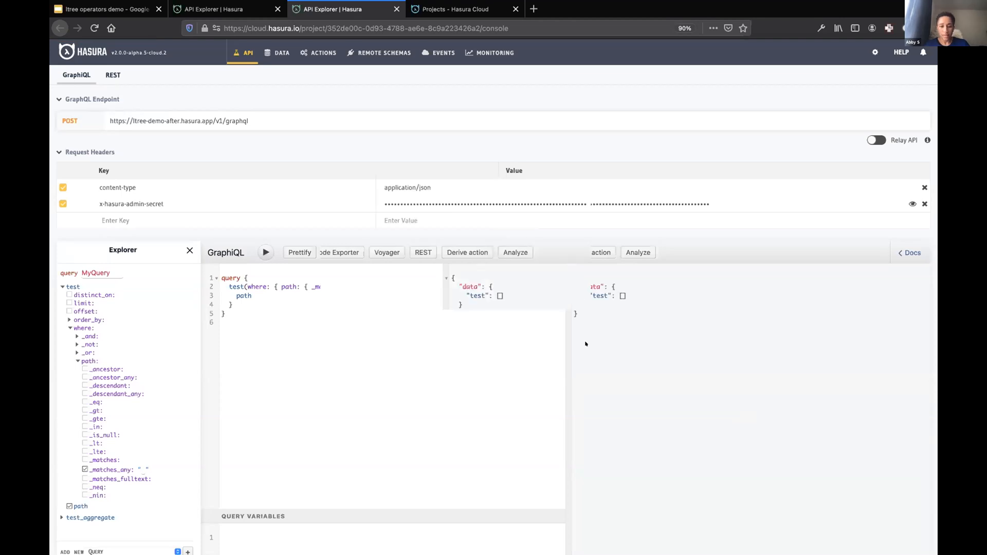
pyautogui.write('.*')
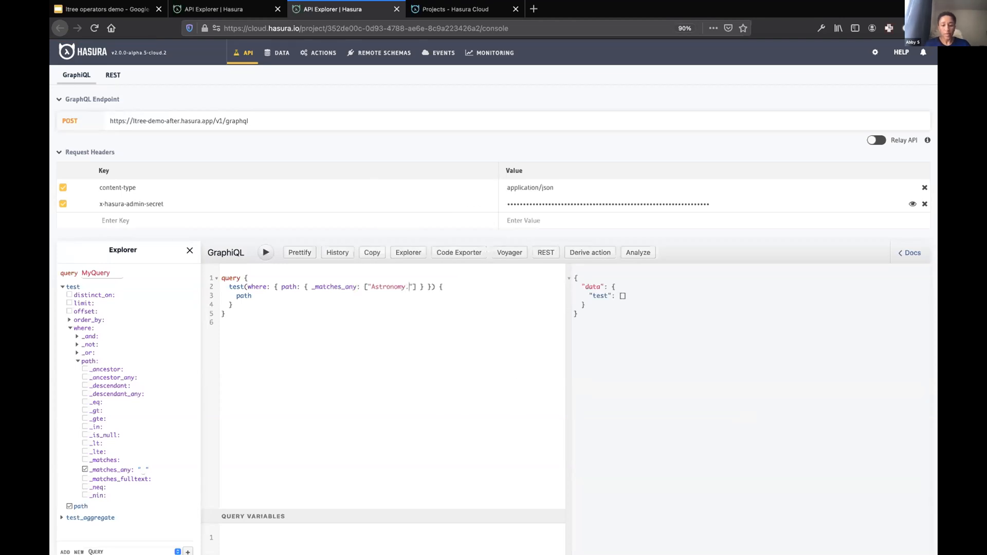
pyautogui.write('*.')
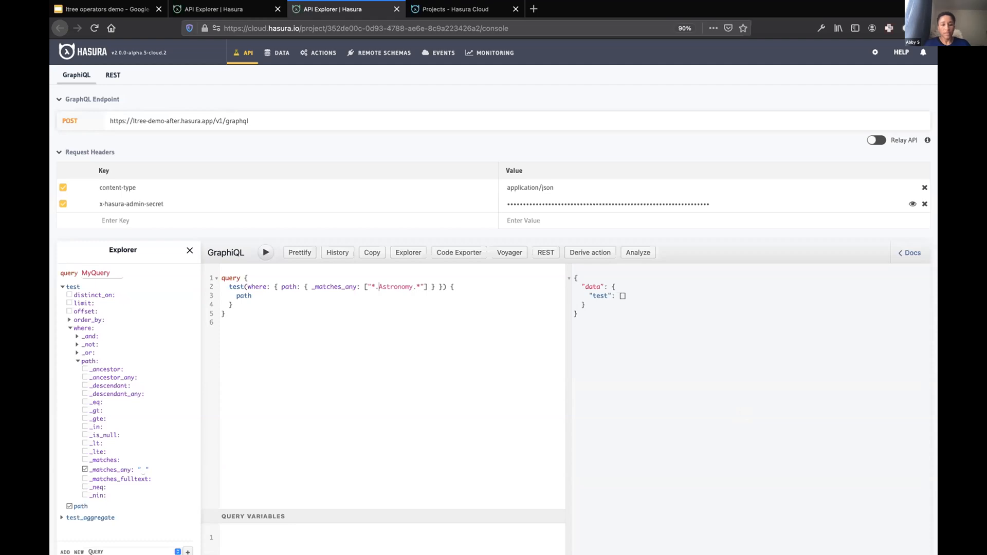
pyautogui.hotkey('ctrl', 'Return')
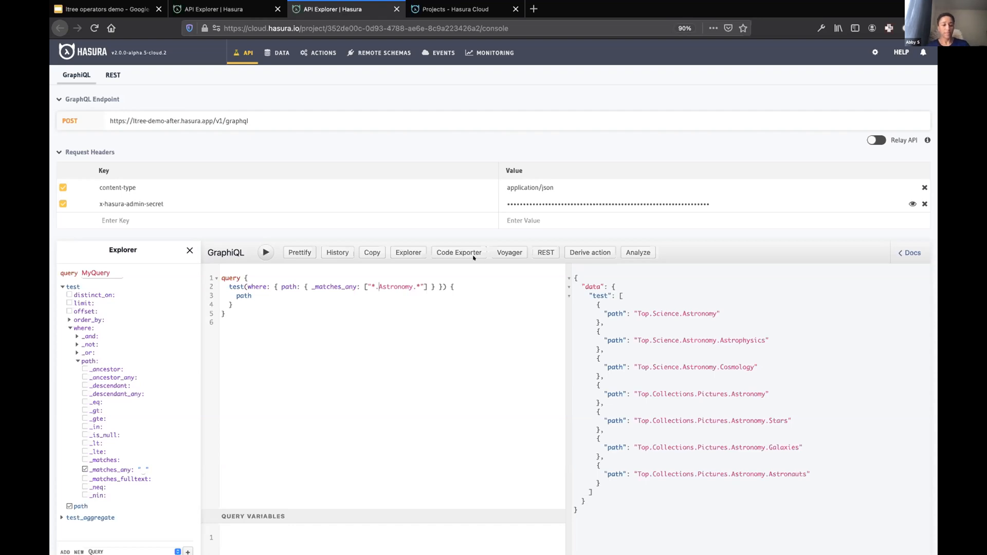
# Present the Supported operators slide listing five ltree operators, then move to the follow-up links slide.
pyautogui.hotkey('ctrl', '1')
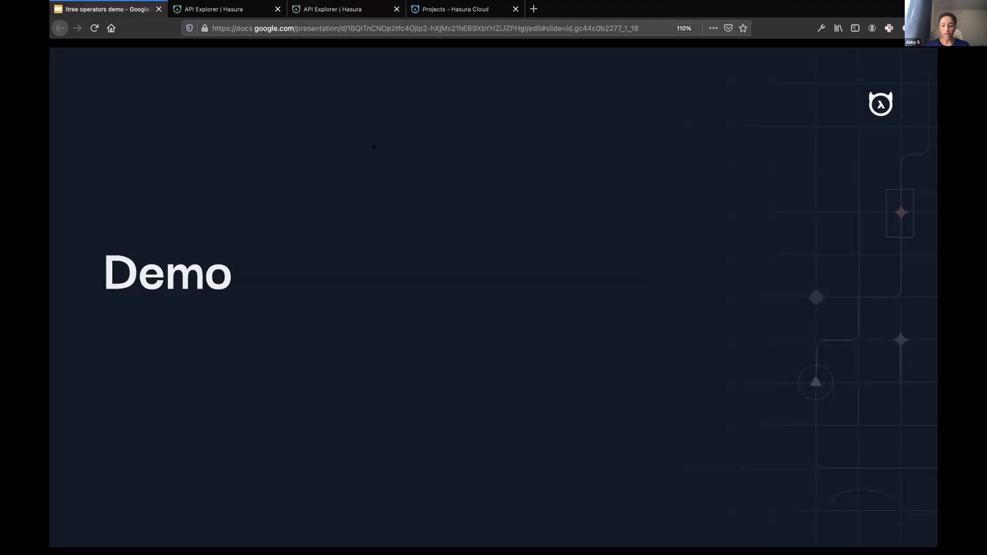
pyautogui.press('Left')
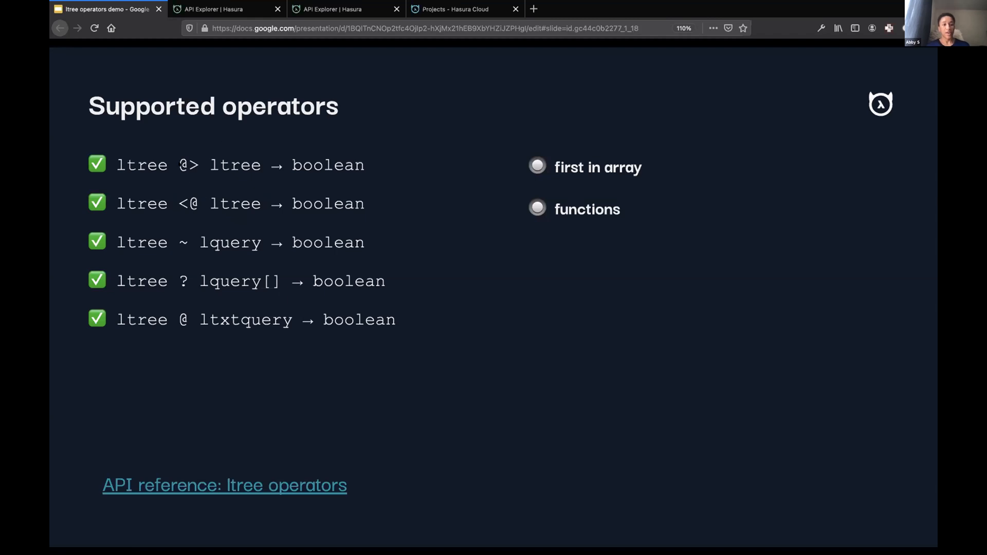
pyautogui.press('Right')
pyautogui.press('Left')
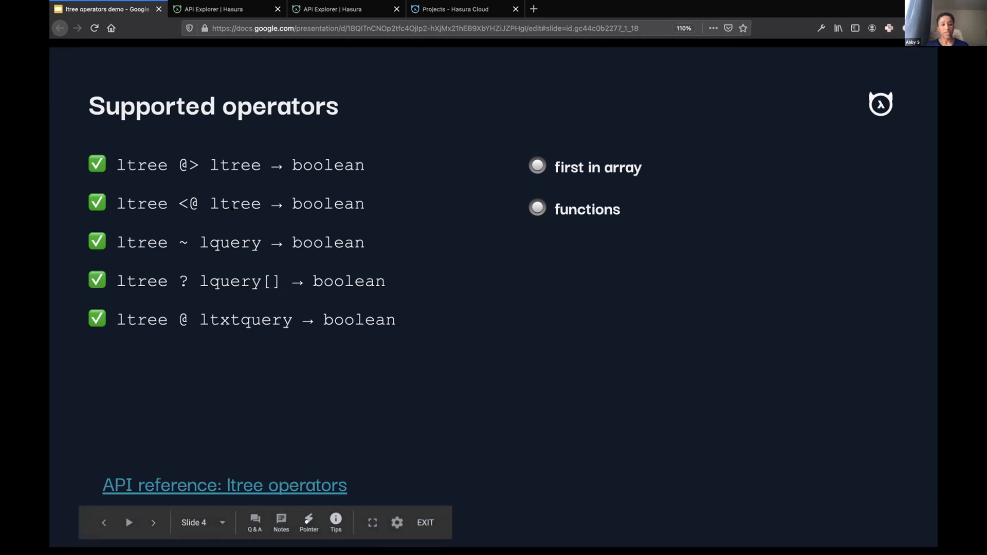
pyautogui.press('Right')
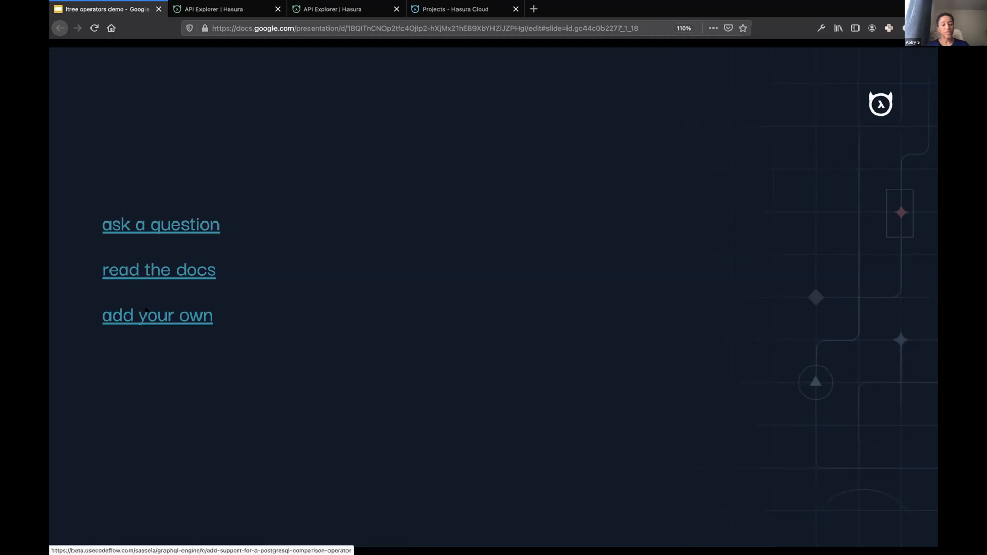
# Open the Codeflow guide on adding a PostgreSQL comparison operator and show the 'Run the new test' code.
pyautogui.click(147, 315)
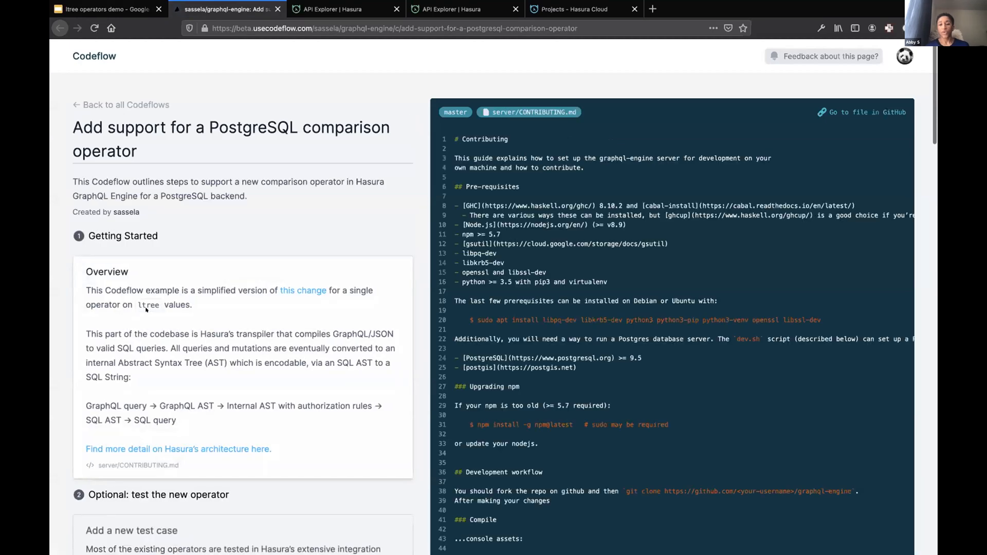
pyautogui.scroll(-5, 146, 308)
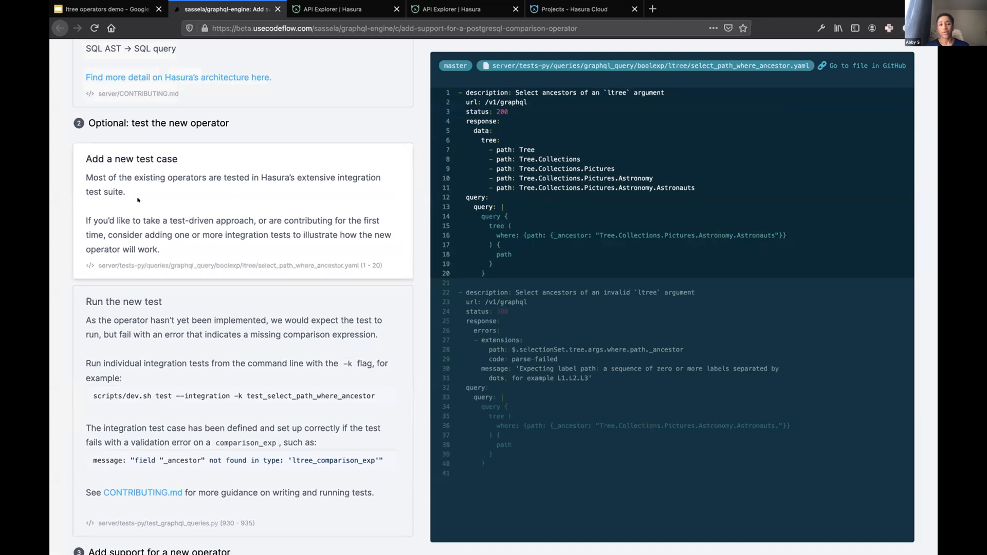
pyautogui.click(227, 353)
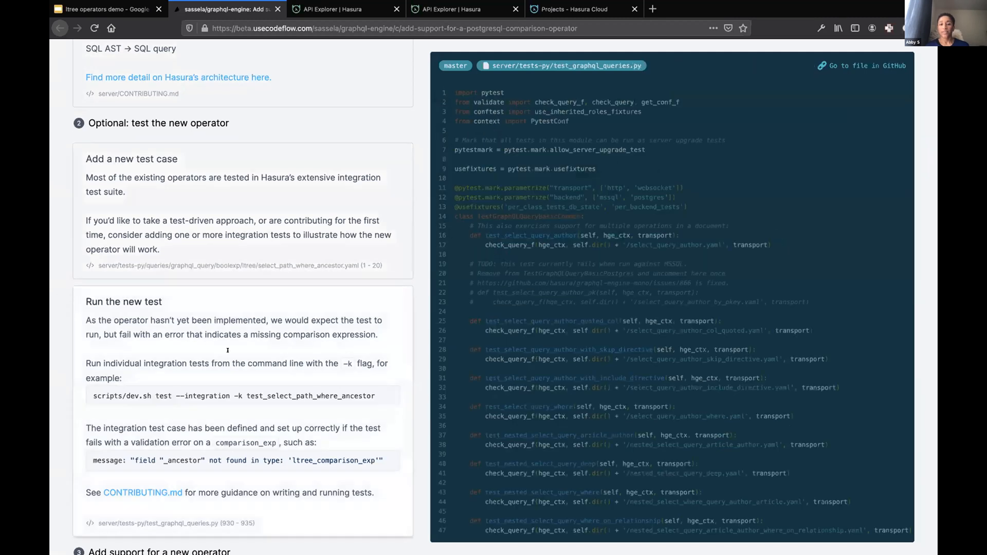